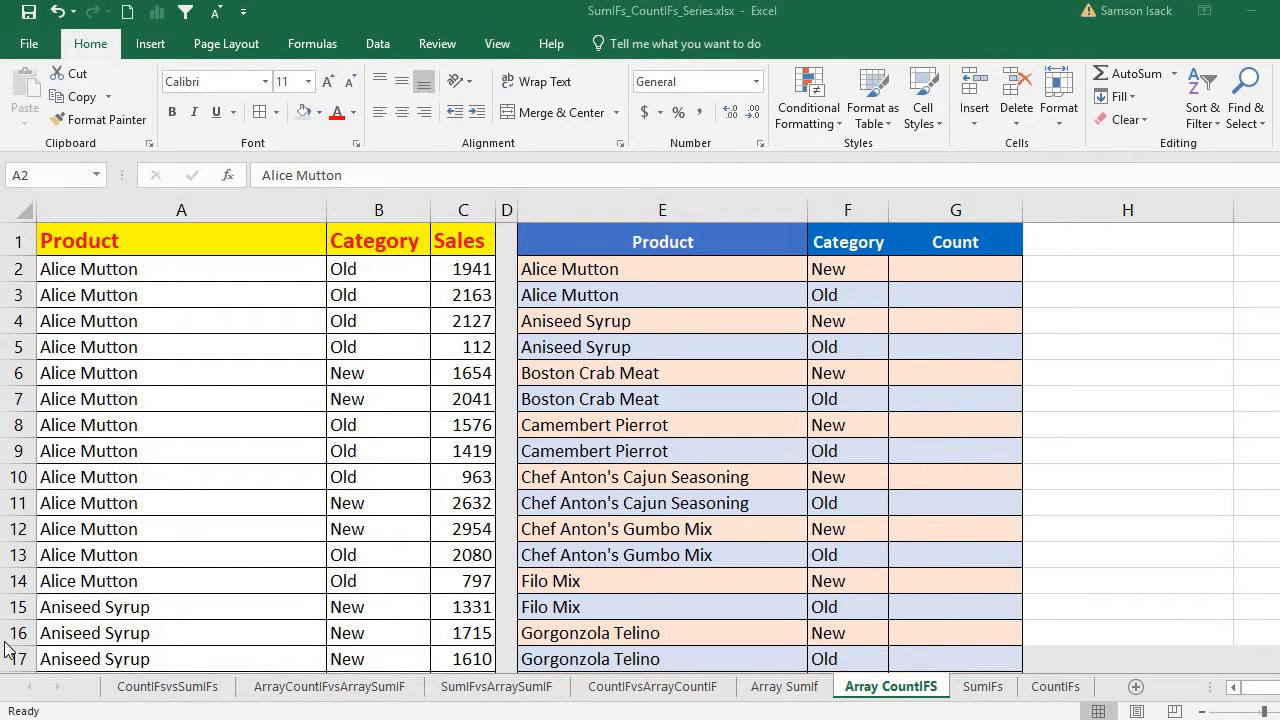
# - Examine the source table's Product, Category and Sales columns, from the headers down to the last record
pyautogui.click(213, 241)
pyautogui.click(213, 241)
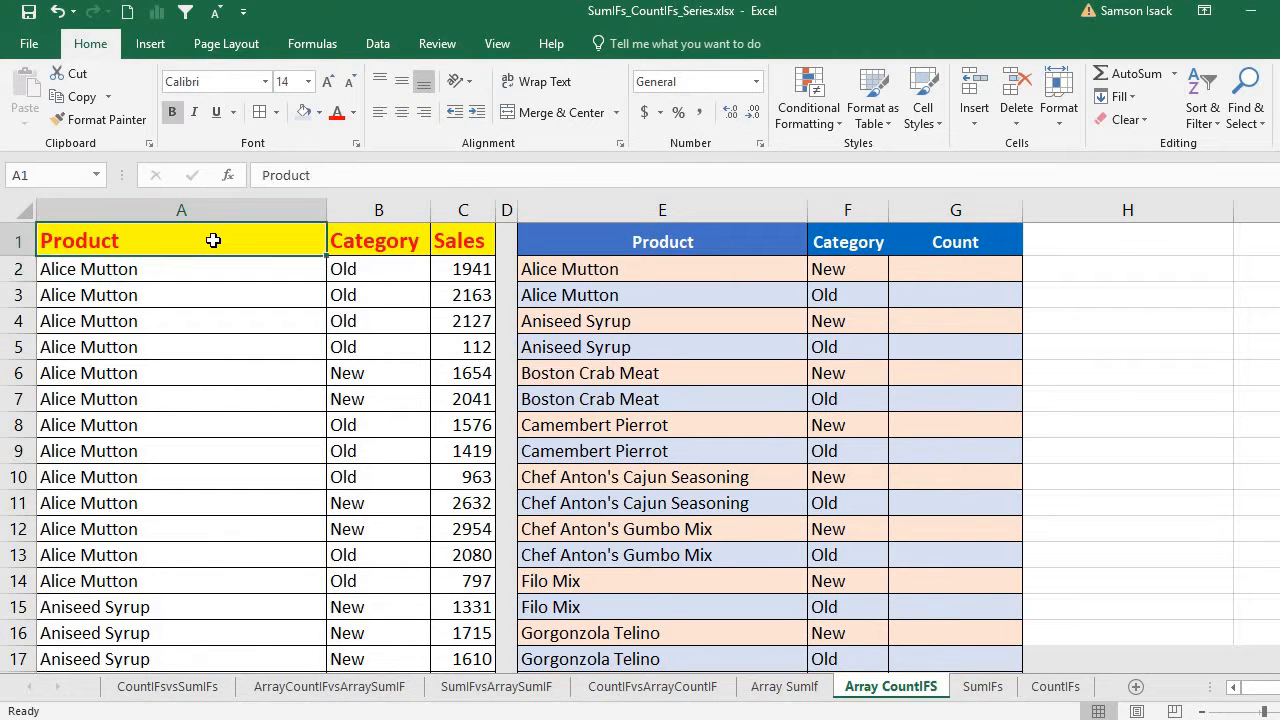
pyautogui.click(213, 209)
pyautogui.click(340, 236)
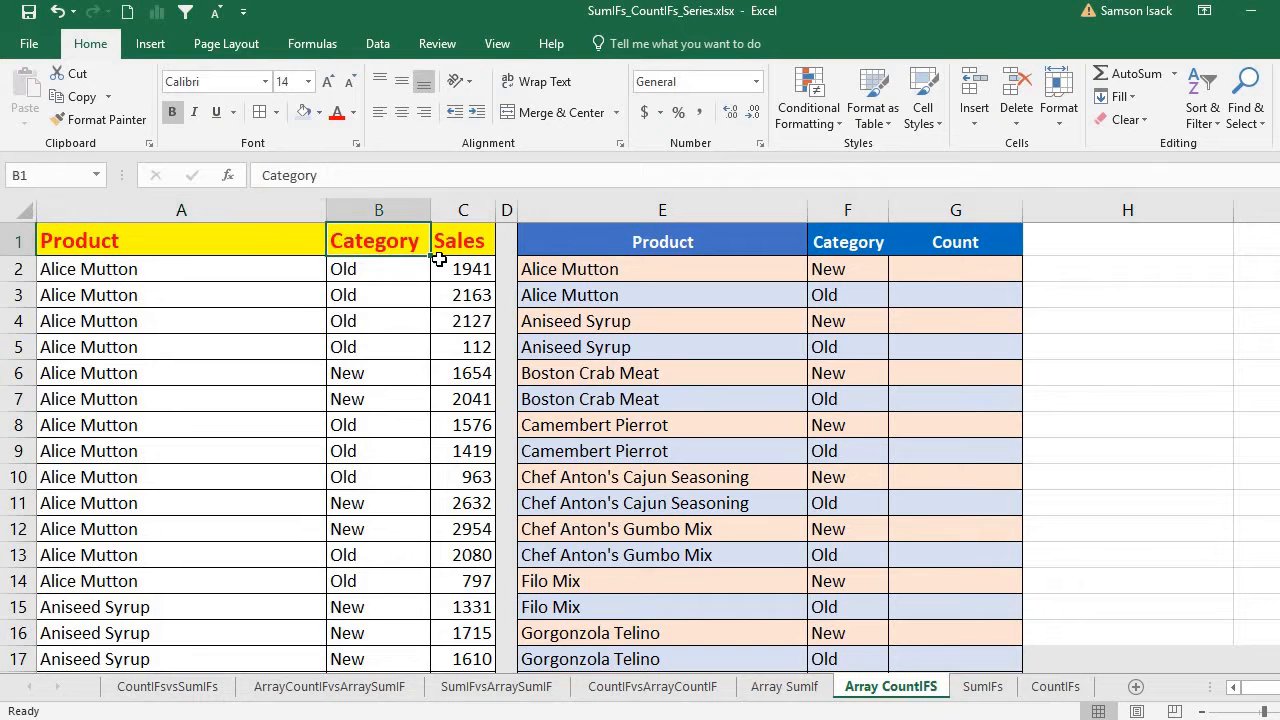
pyautogui.click(452, 247)
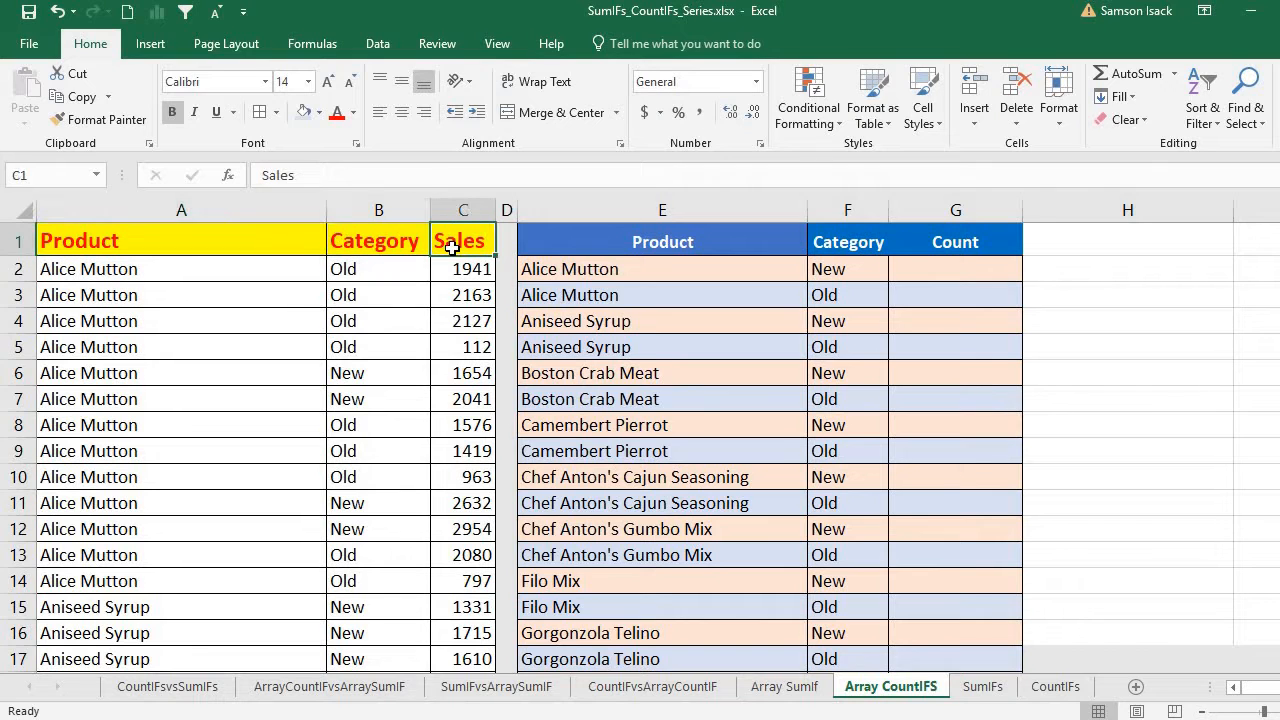
pyautogui.click(168, 275)
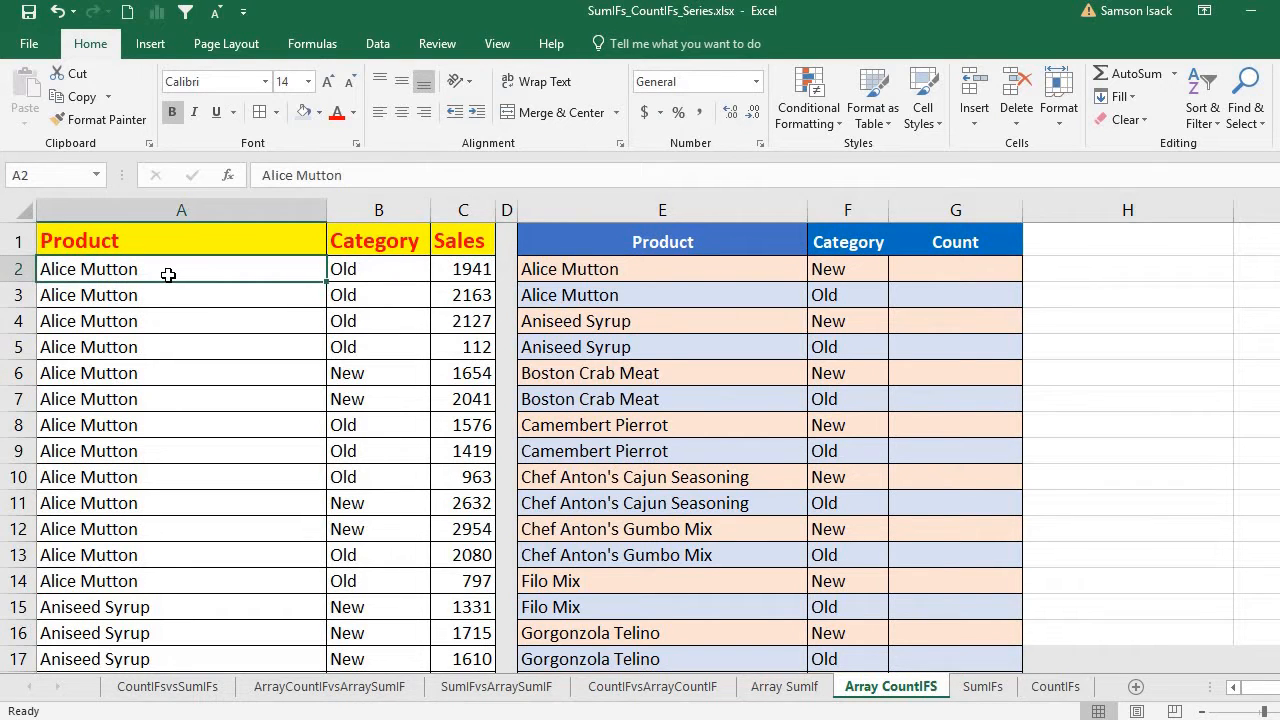
pyautogui.click(392, 268)
pyautogui.click(474, 269)
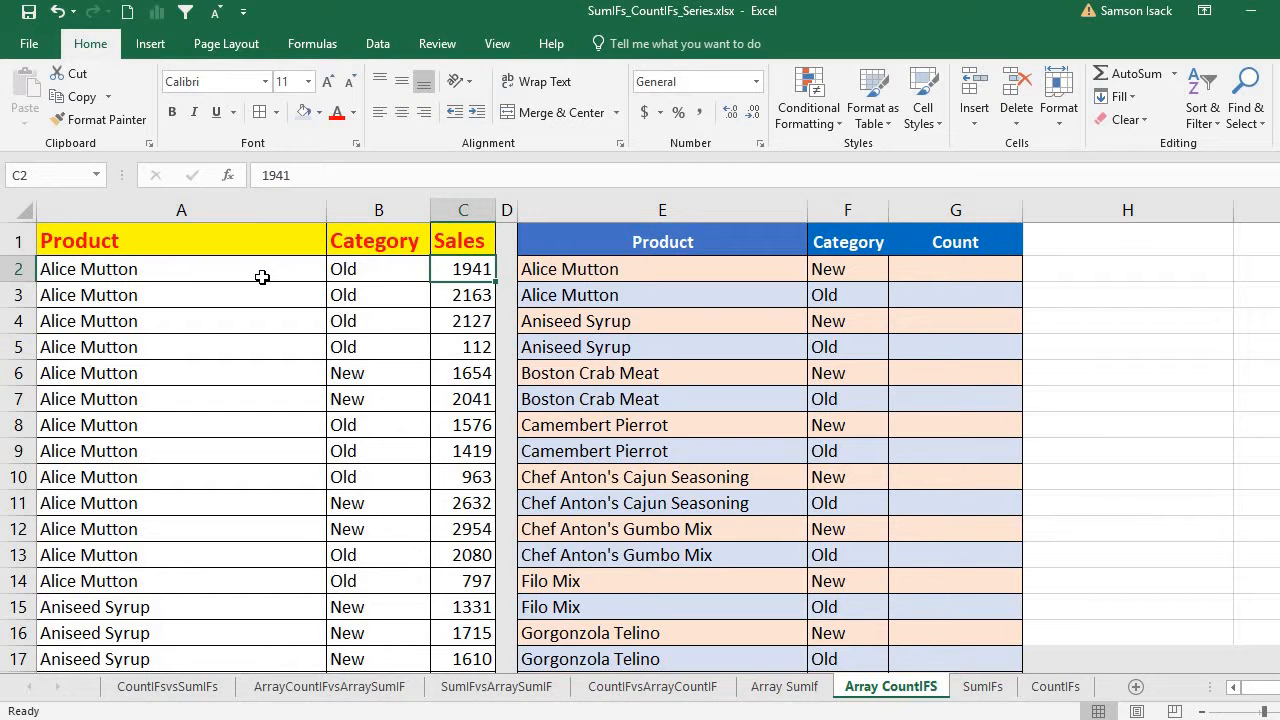
pyautogui.hotkey('ctrl', 'Down')
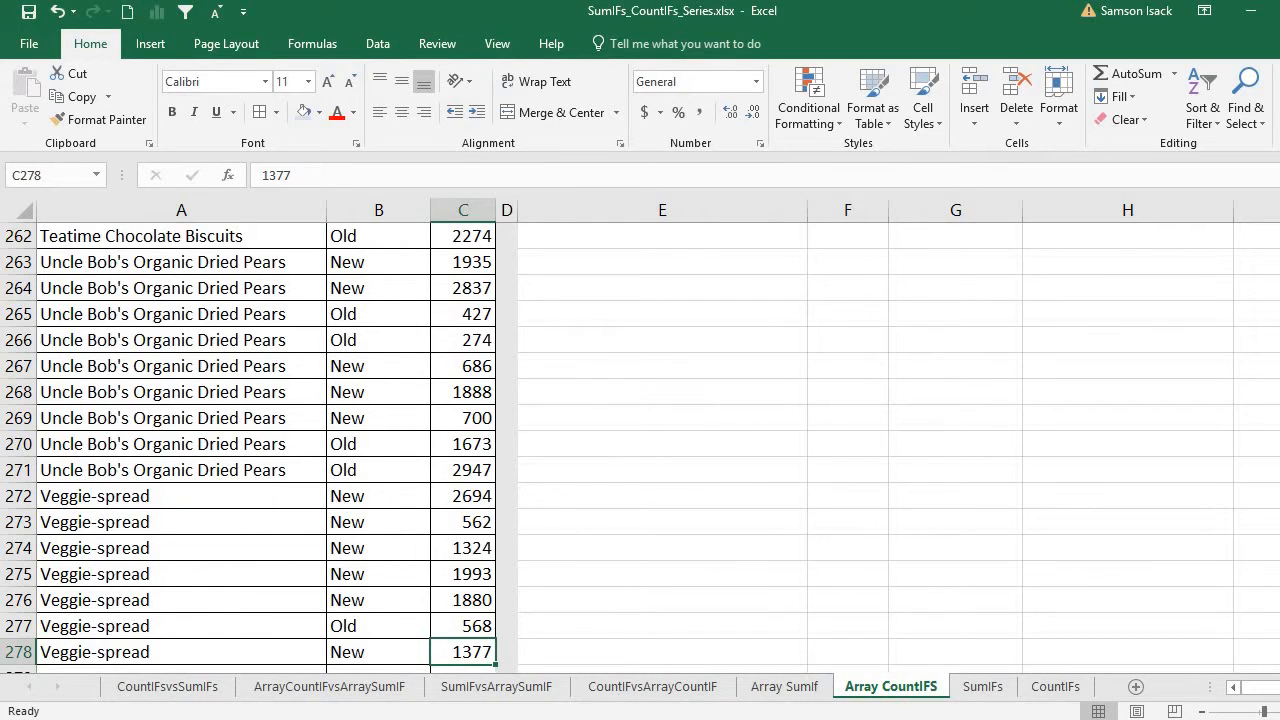
pyautogui.moveTo(1279, 643); pyautogui.dragTo(1279, 235)
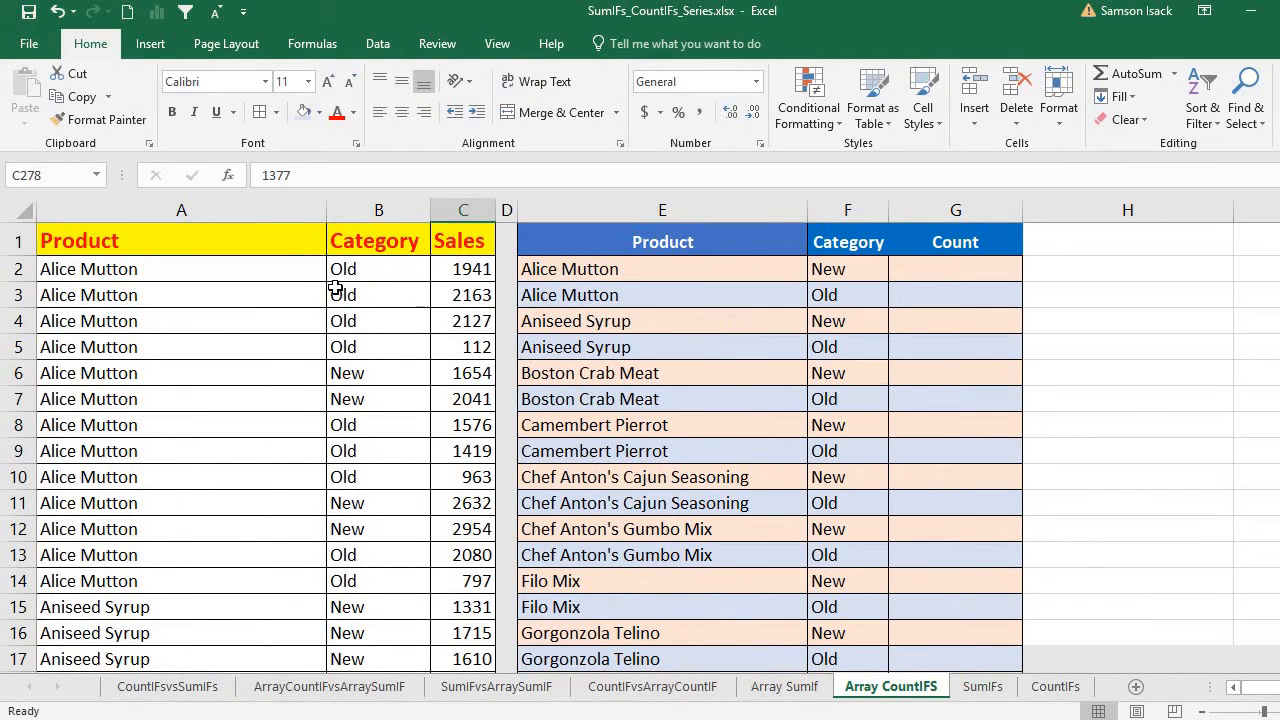
# - Examine the Alice Mutton records in the source table, comparing their Old and New categories and sales entries
pyautogui.click(305, 273)
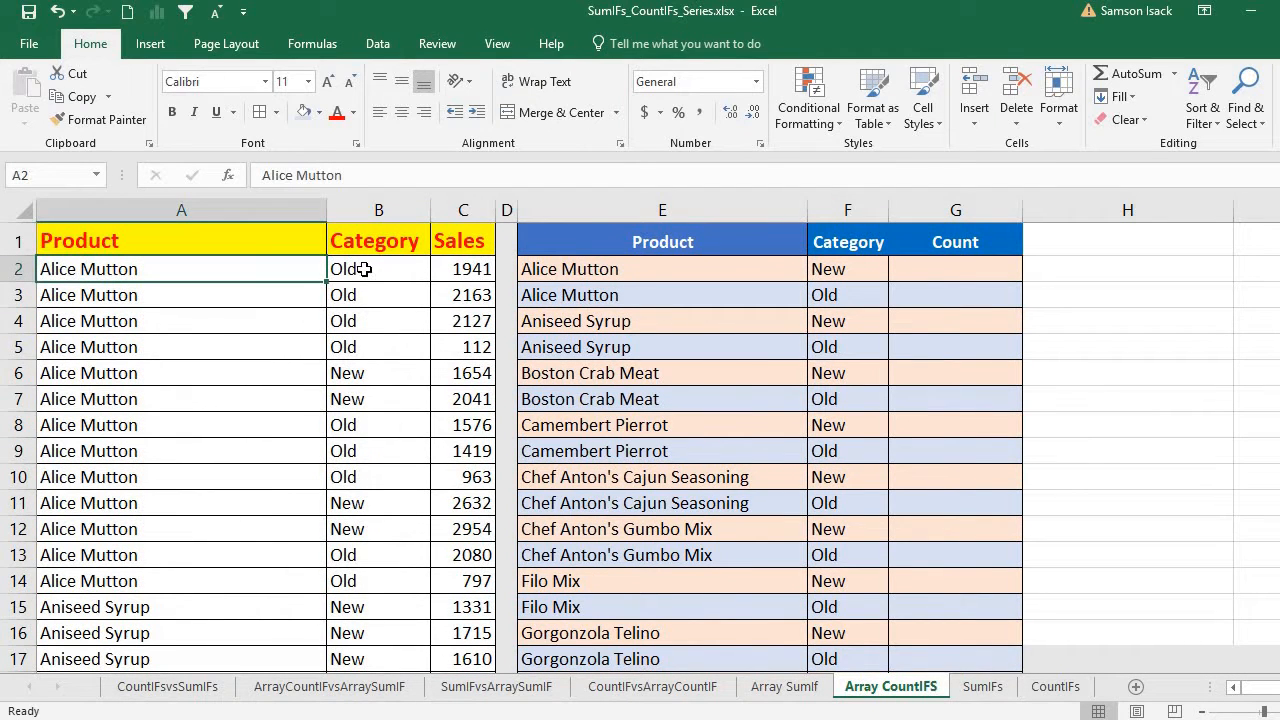
pyautogui.click(216, 296)
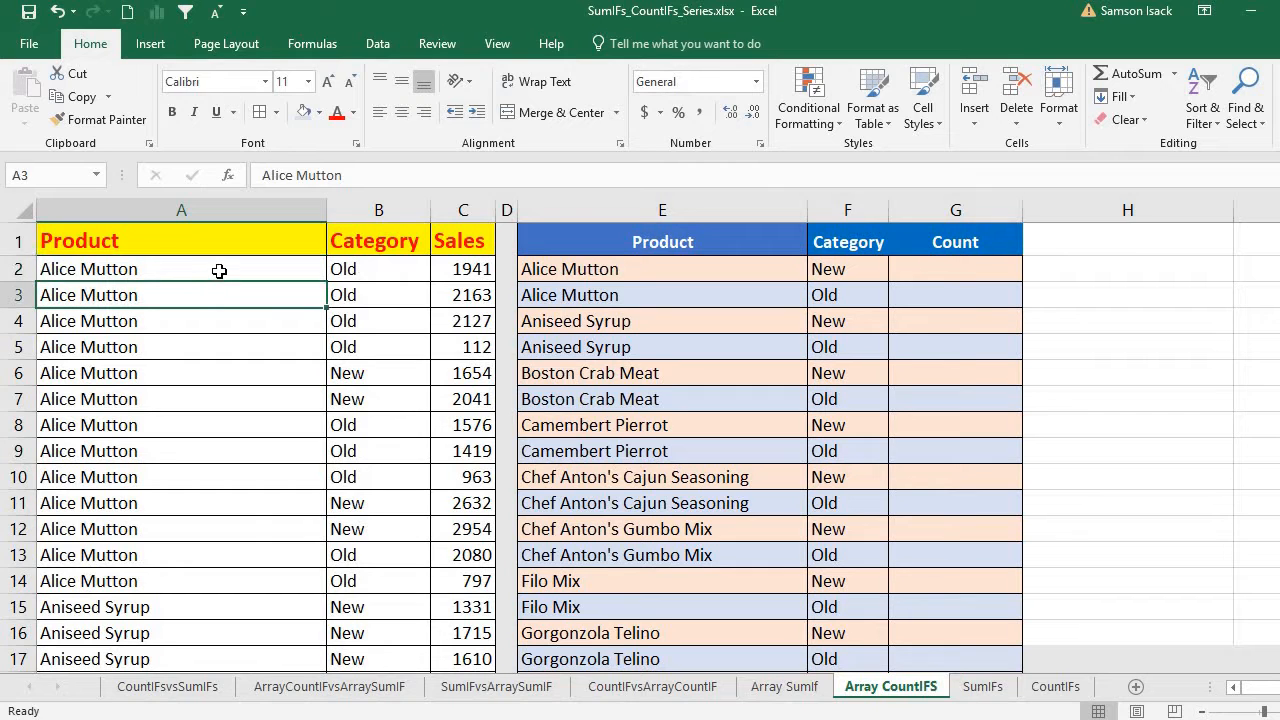
pyautogui.moveTo(219, 271); pyautogui.dragTo(222, 324)
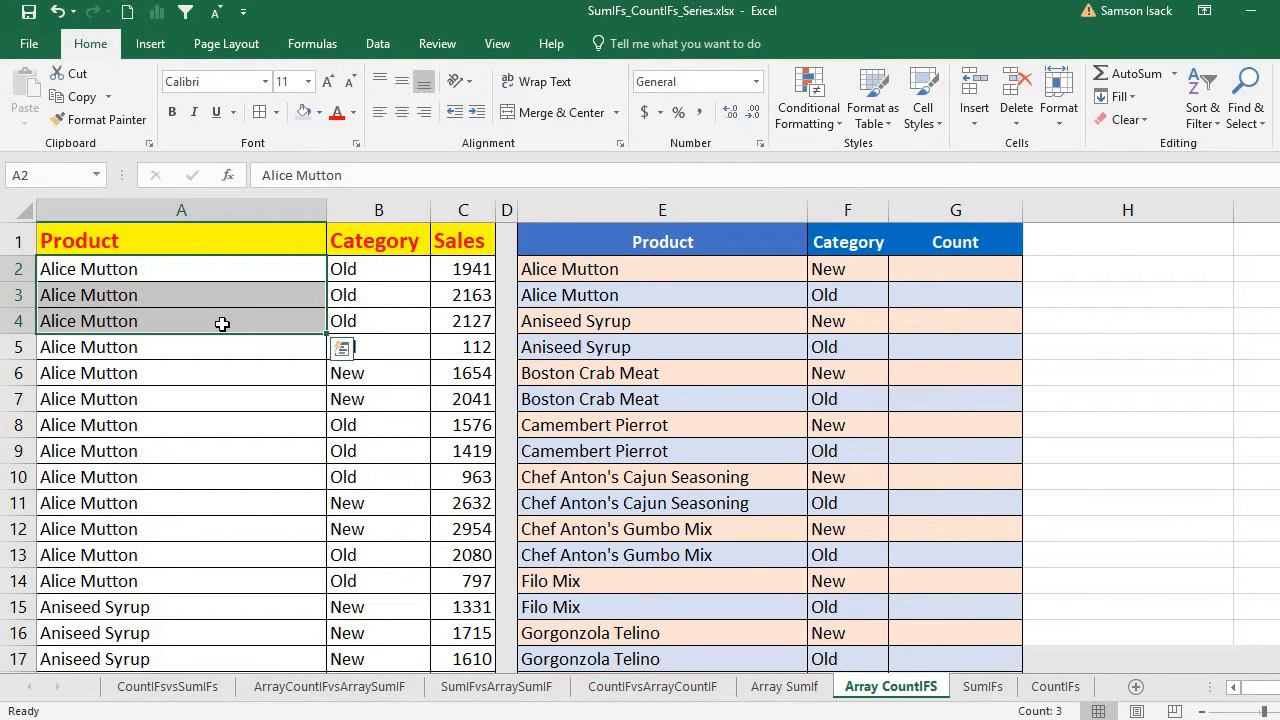
pyautogui.moveTo(376, 266); pyautogui.dragTo(383, 341)
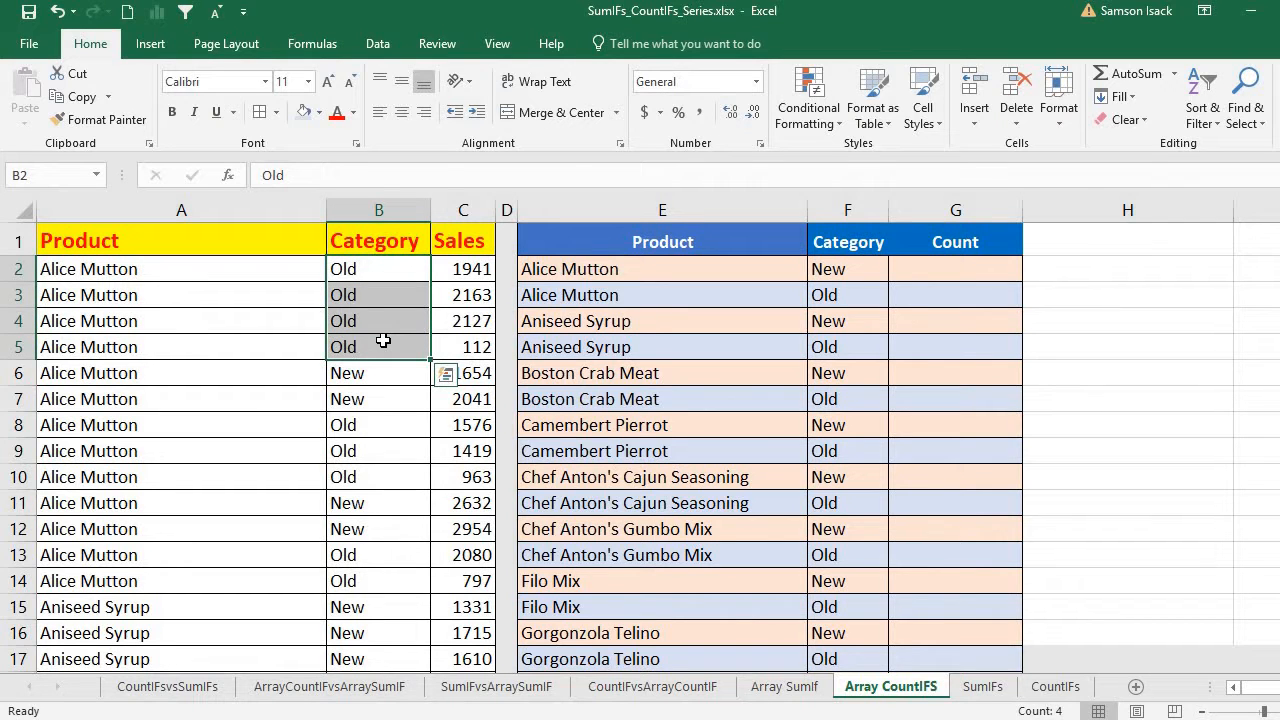
pyautogui.click(460, 270)
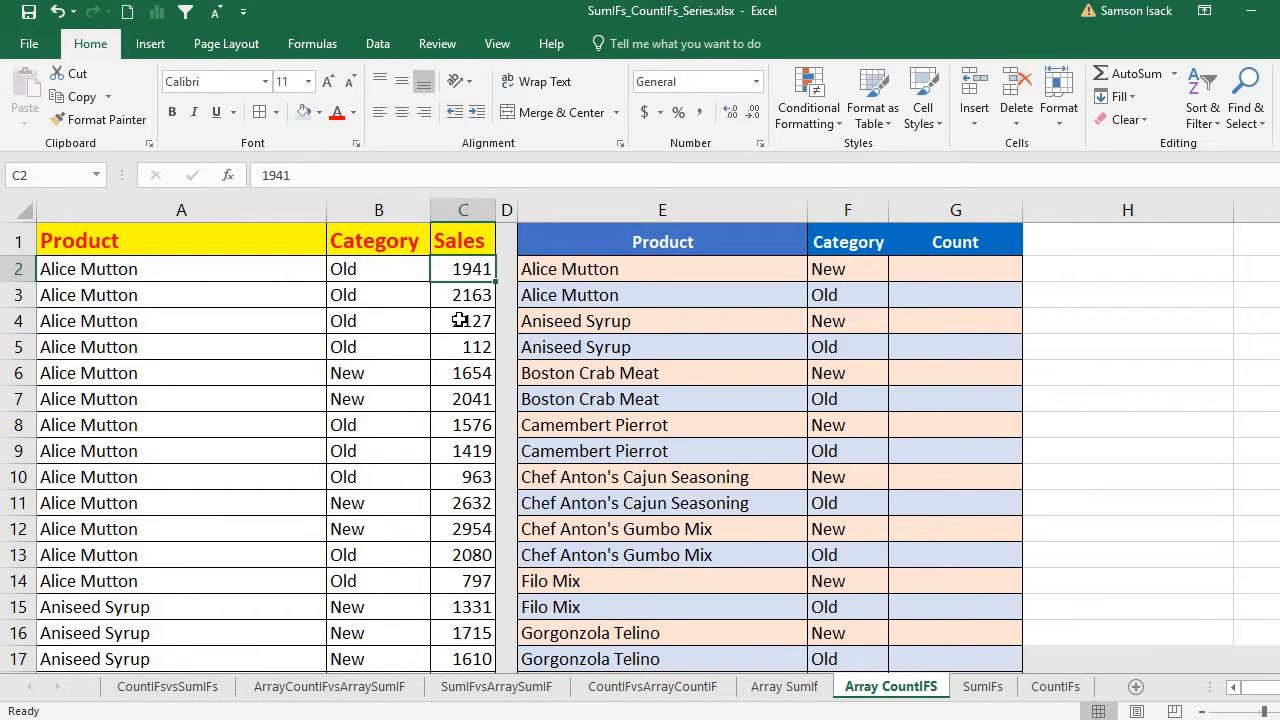
pyautogui.click(268, 294)
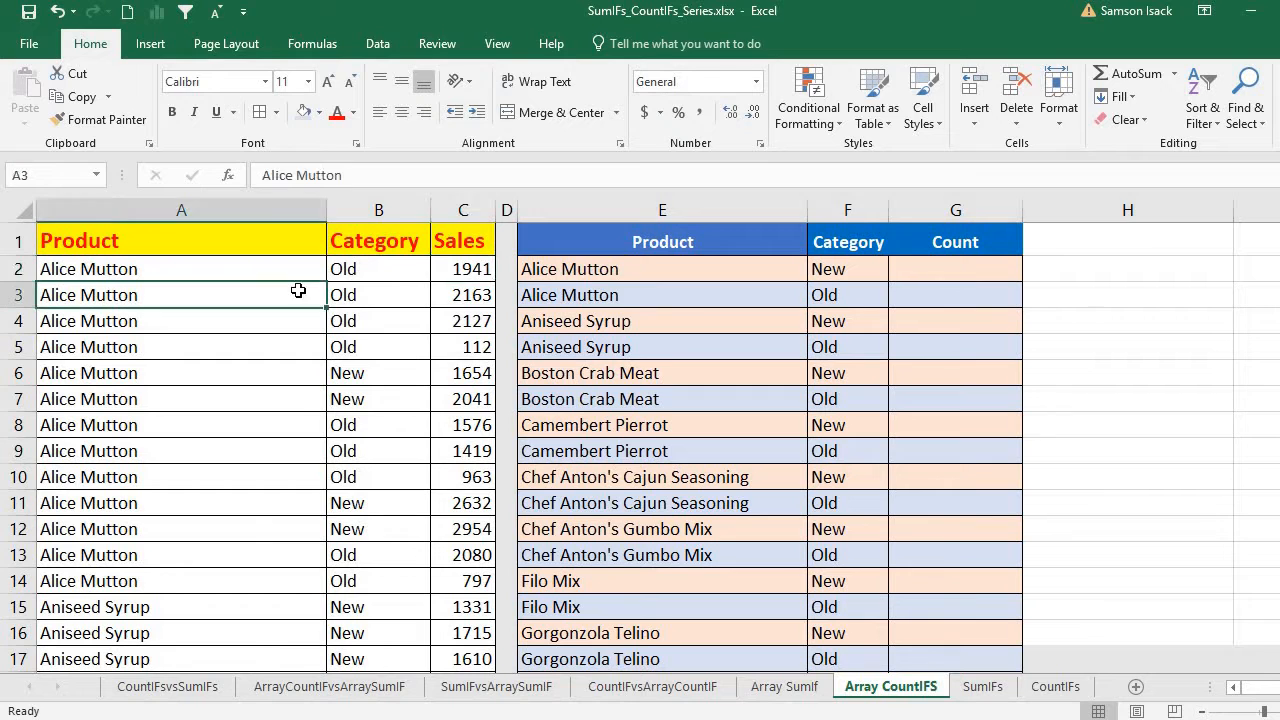
pyautogui.click(340, 277)
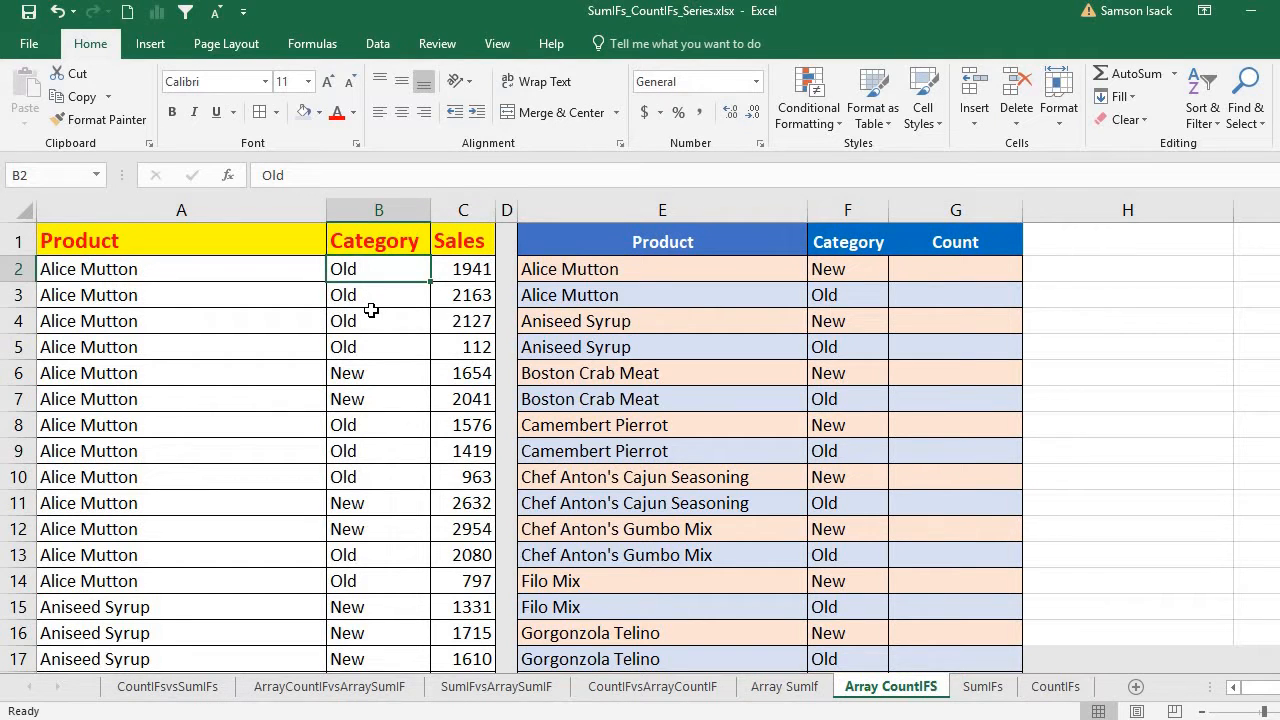
pyautogui.click(142, 376)
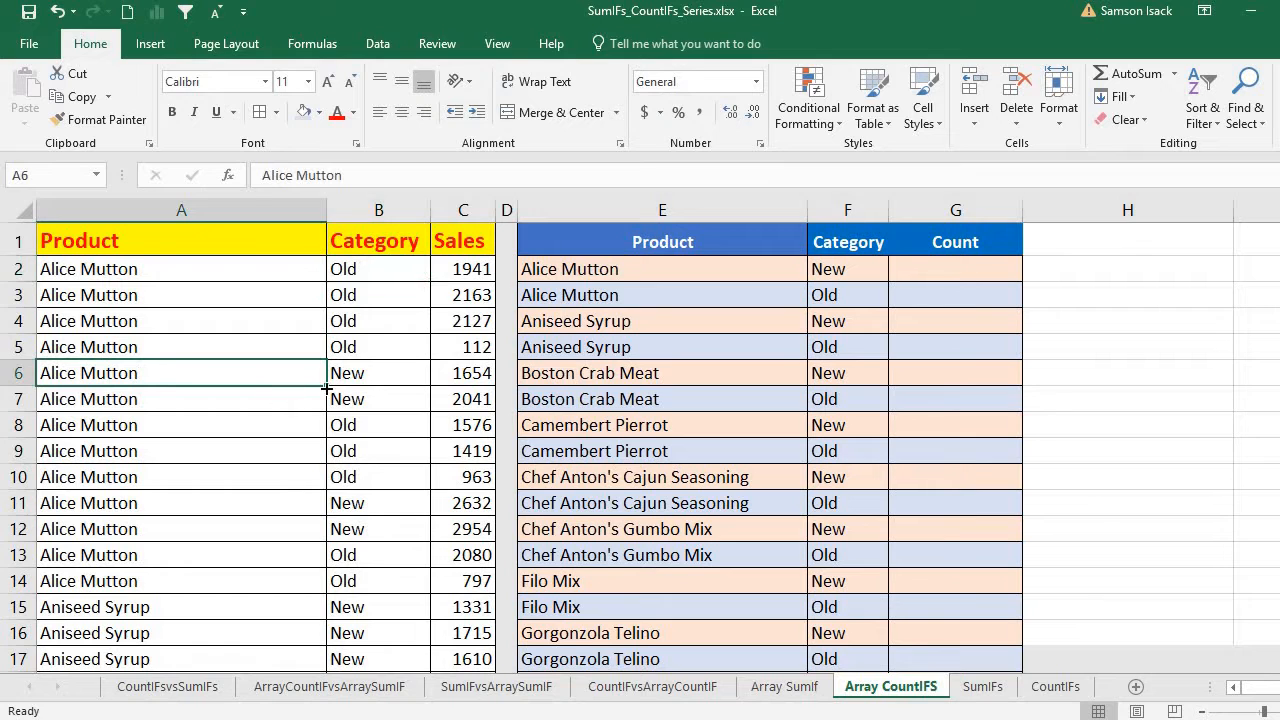
pyautogui.click(357, 341)
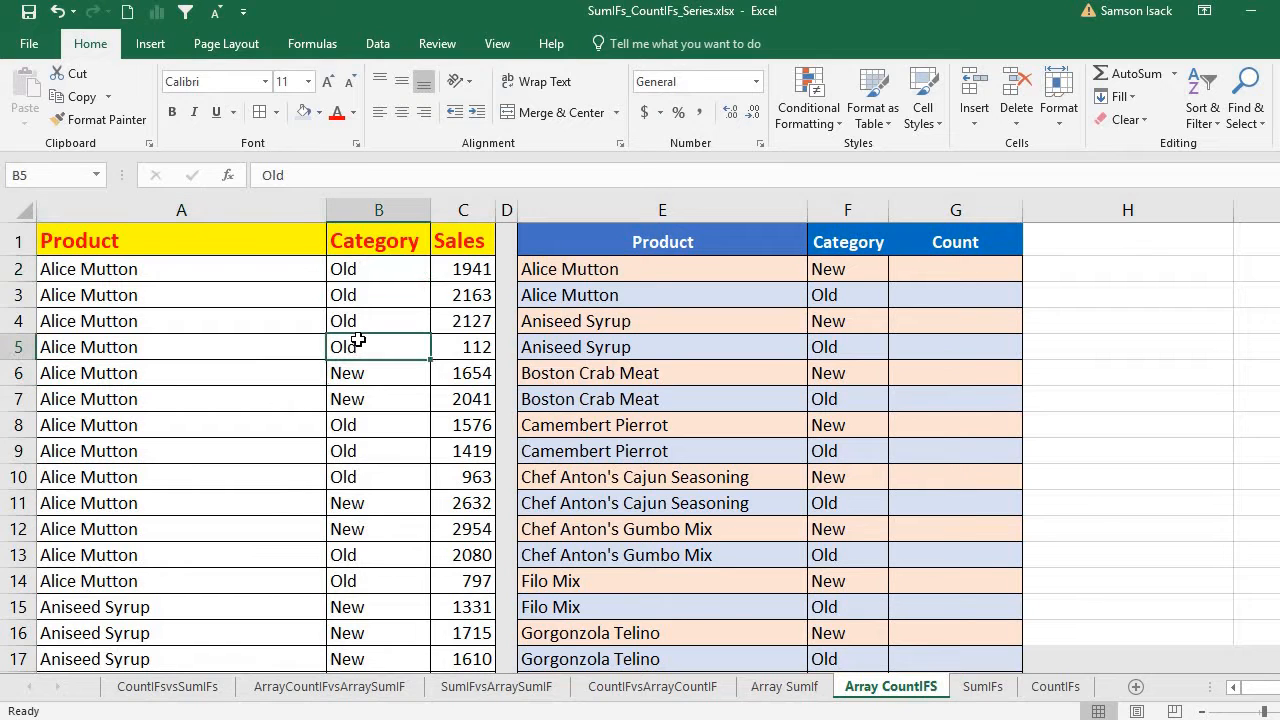
pyautogui.click(366, 403)
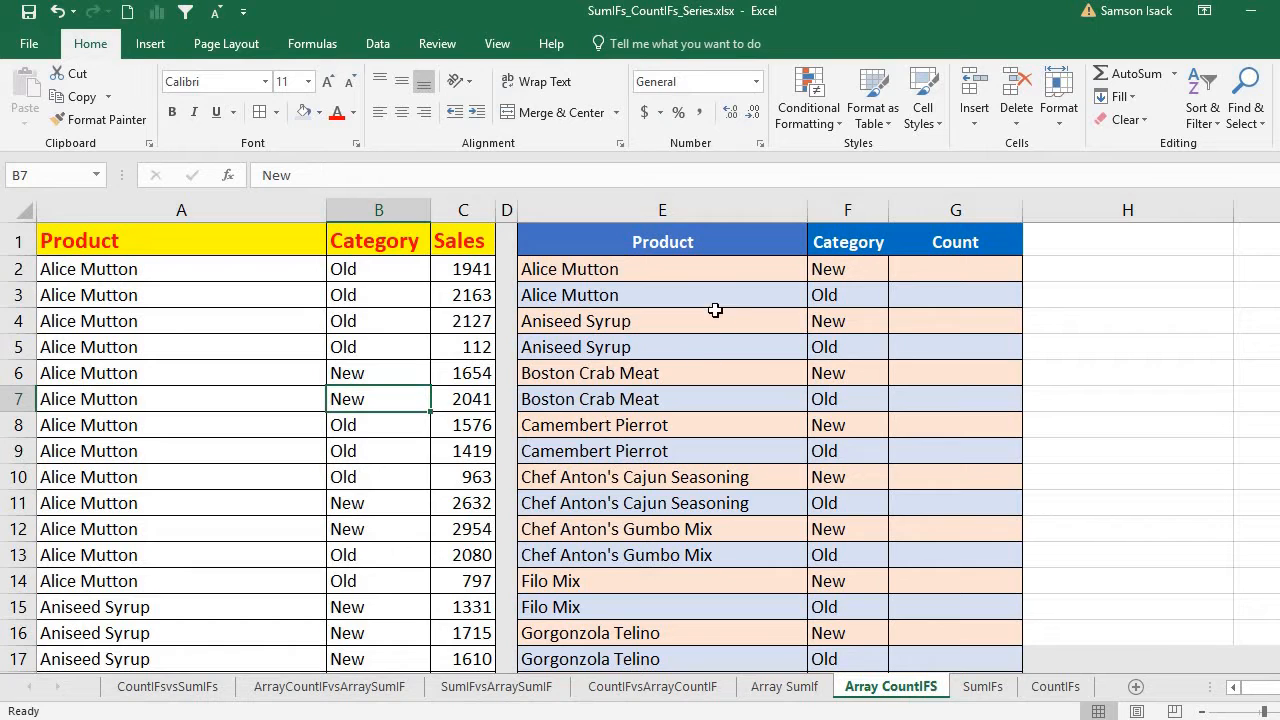
# - Compare the summary table's Product, Category and empty Count columns with the matching source table columns
pyautogui.click(726, 262)
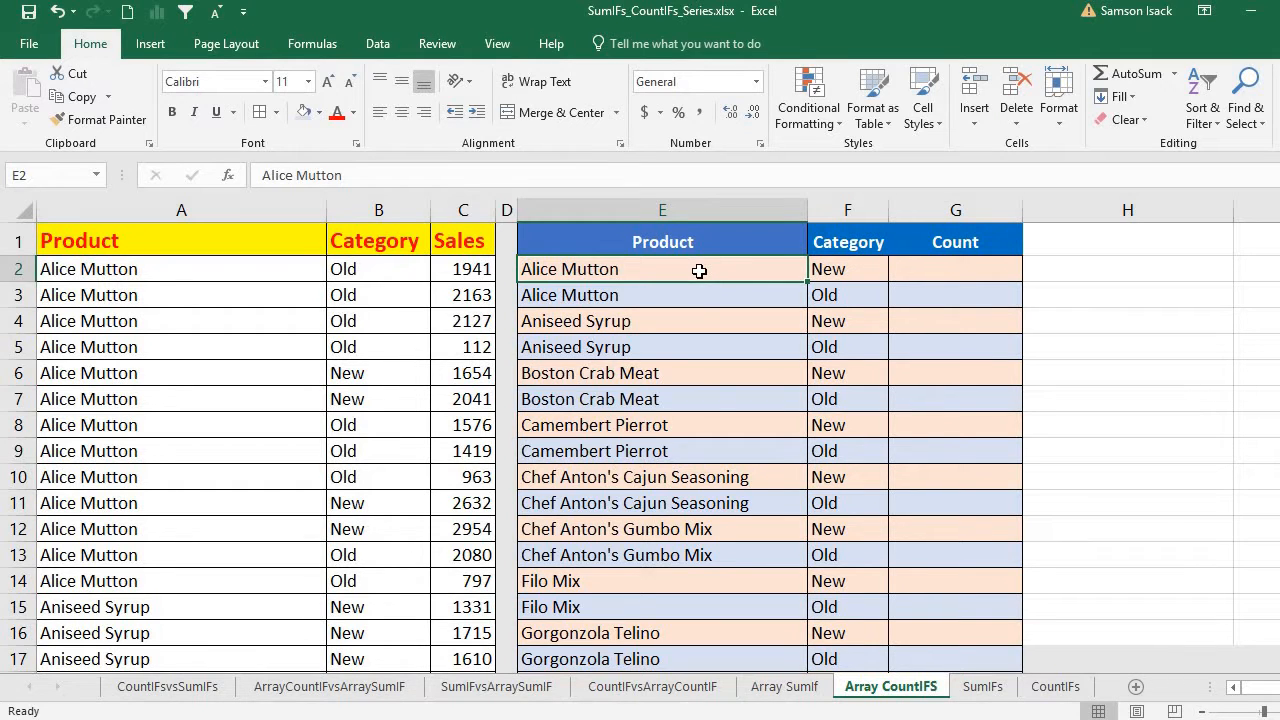
pyautogui.moveTo(695, 269); pyautogui.dragTo(716, 416)
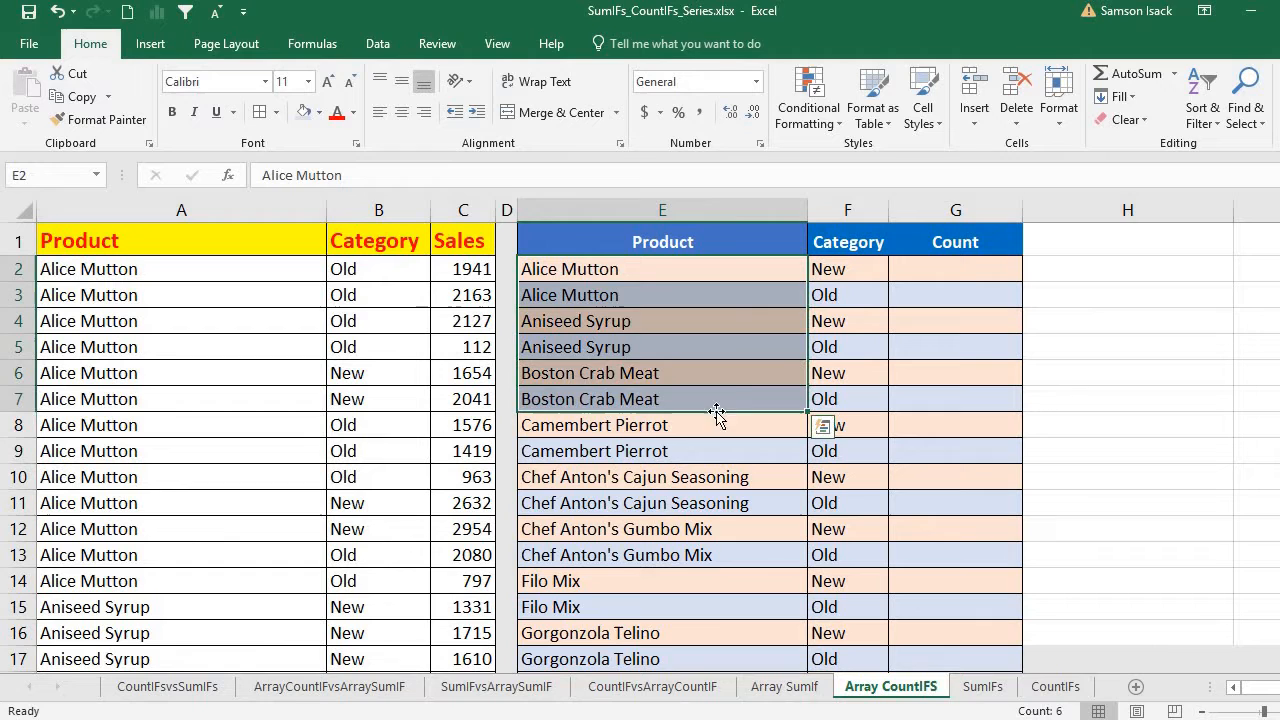
pyautogui.click(706, 270)
pyautogui.click(863, 270)
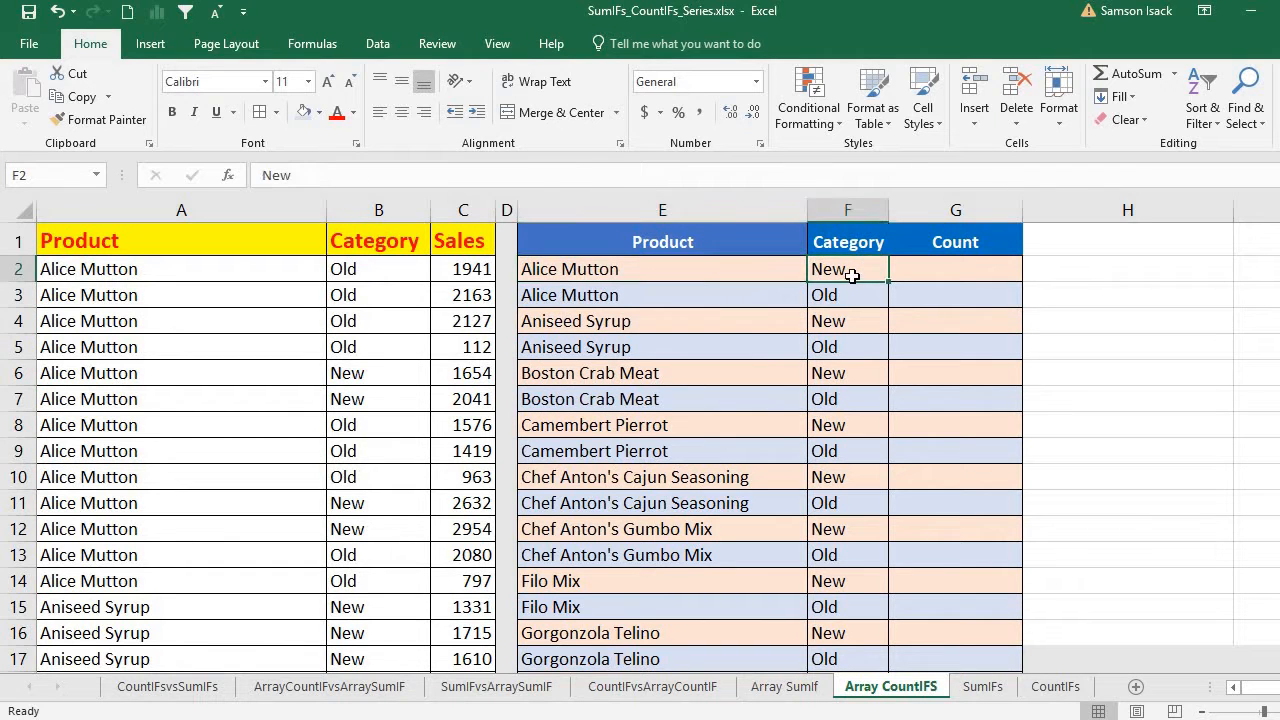
pyautogui.click(939, 271)
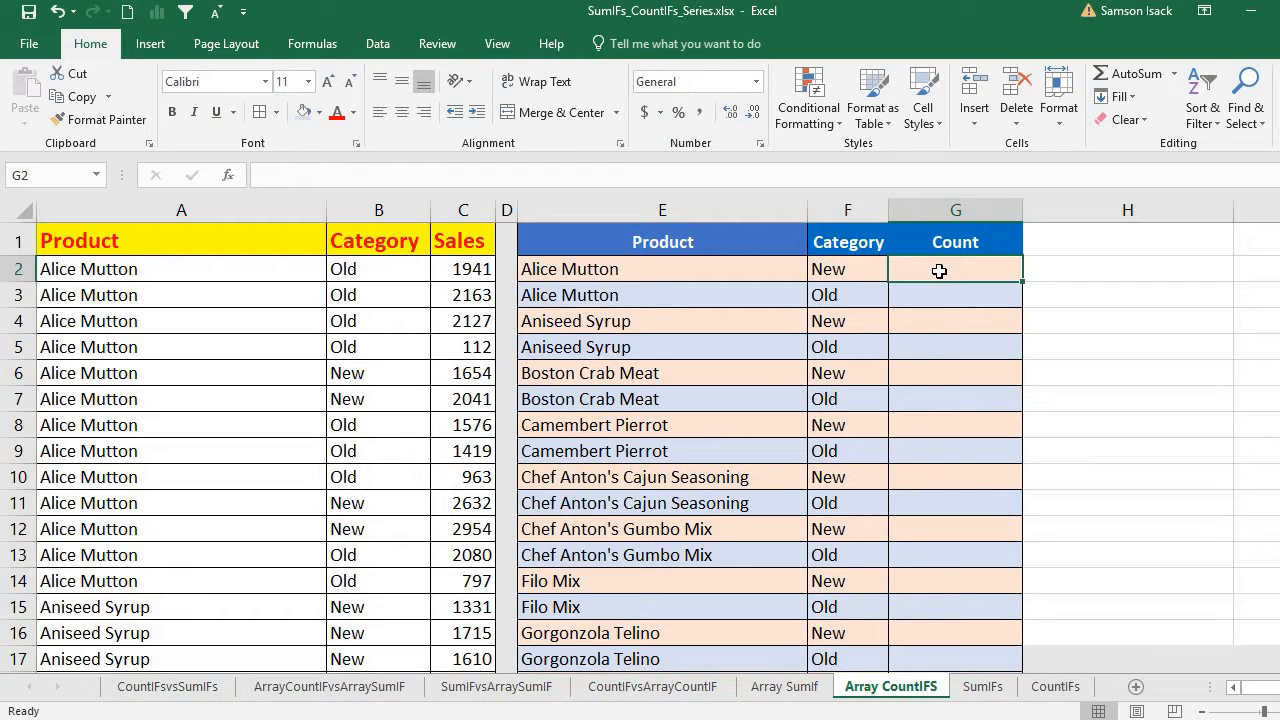
pyautogui.click(209, 274)
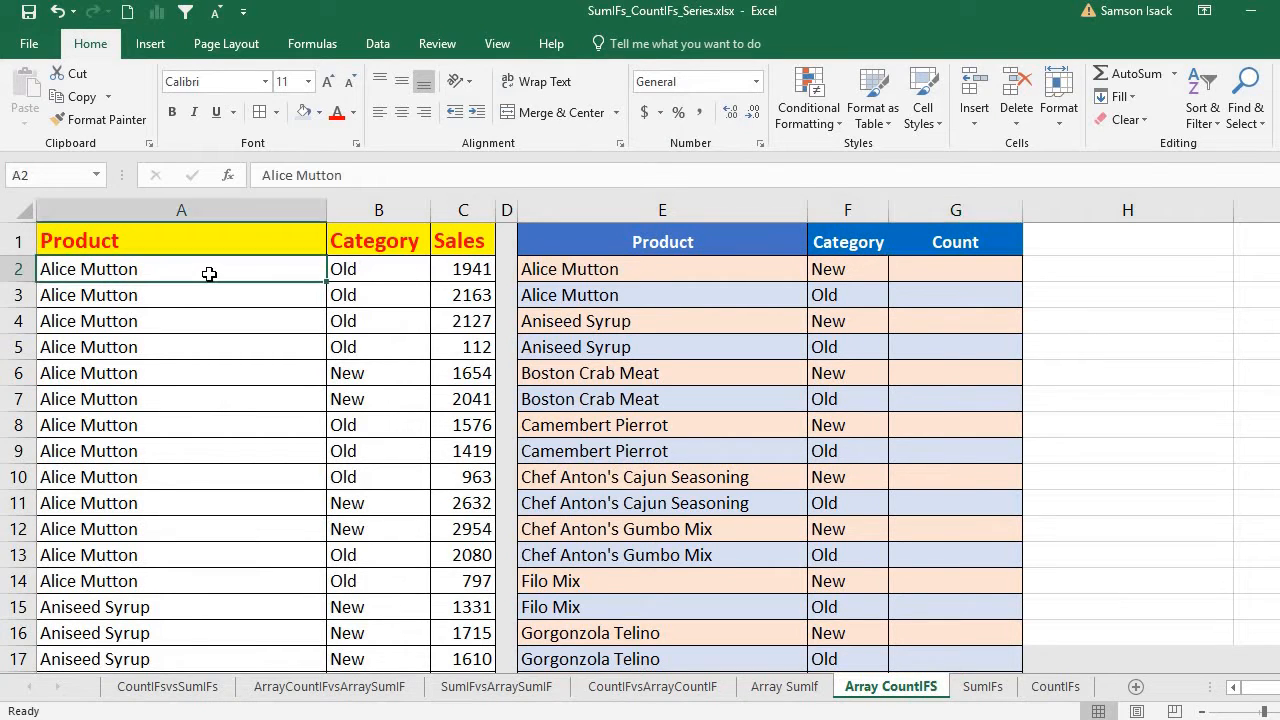
pyautogui.click(357, 271)
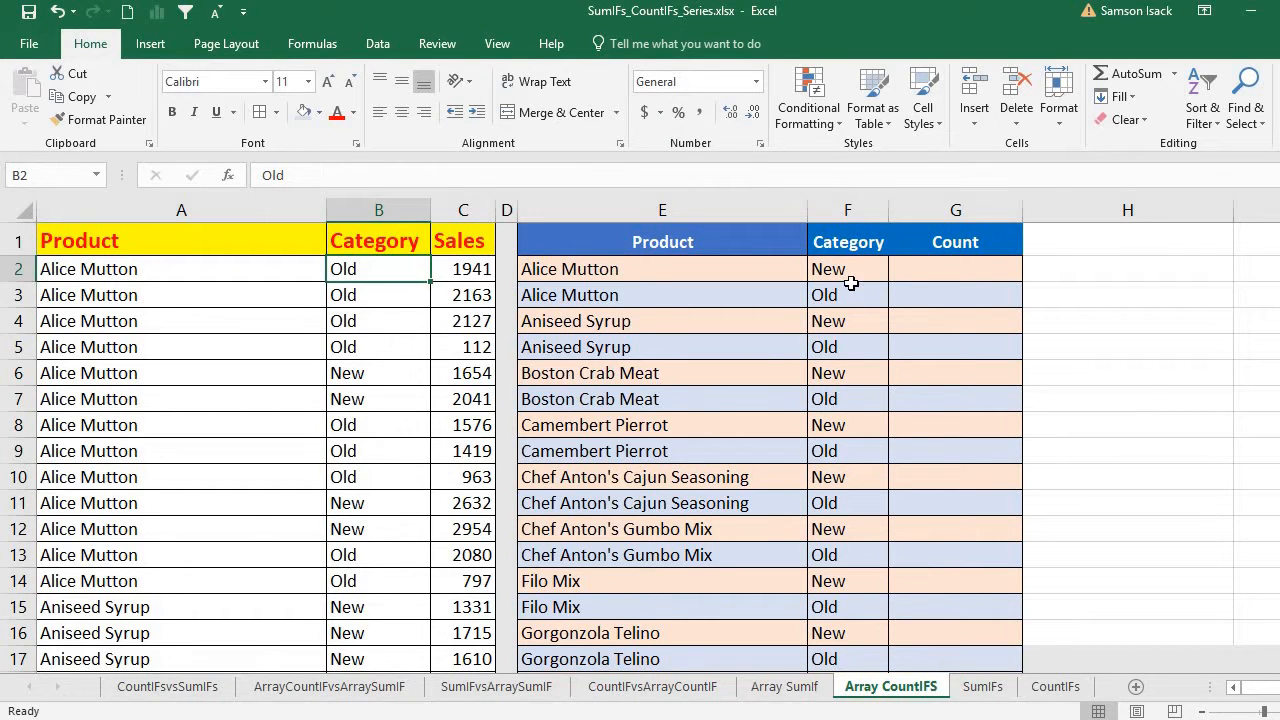
pyautogui.click(944, 259)
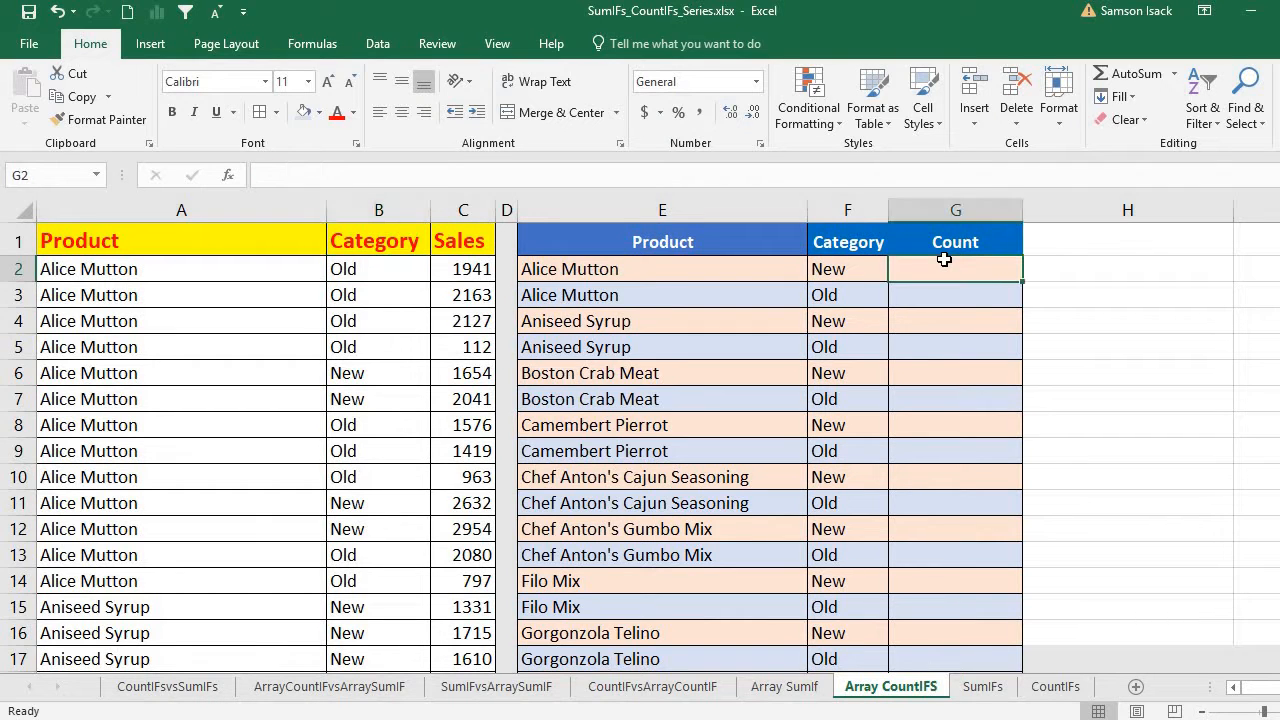
pyautogui.click(758, 276)
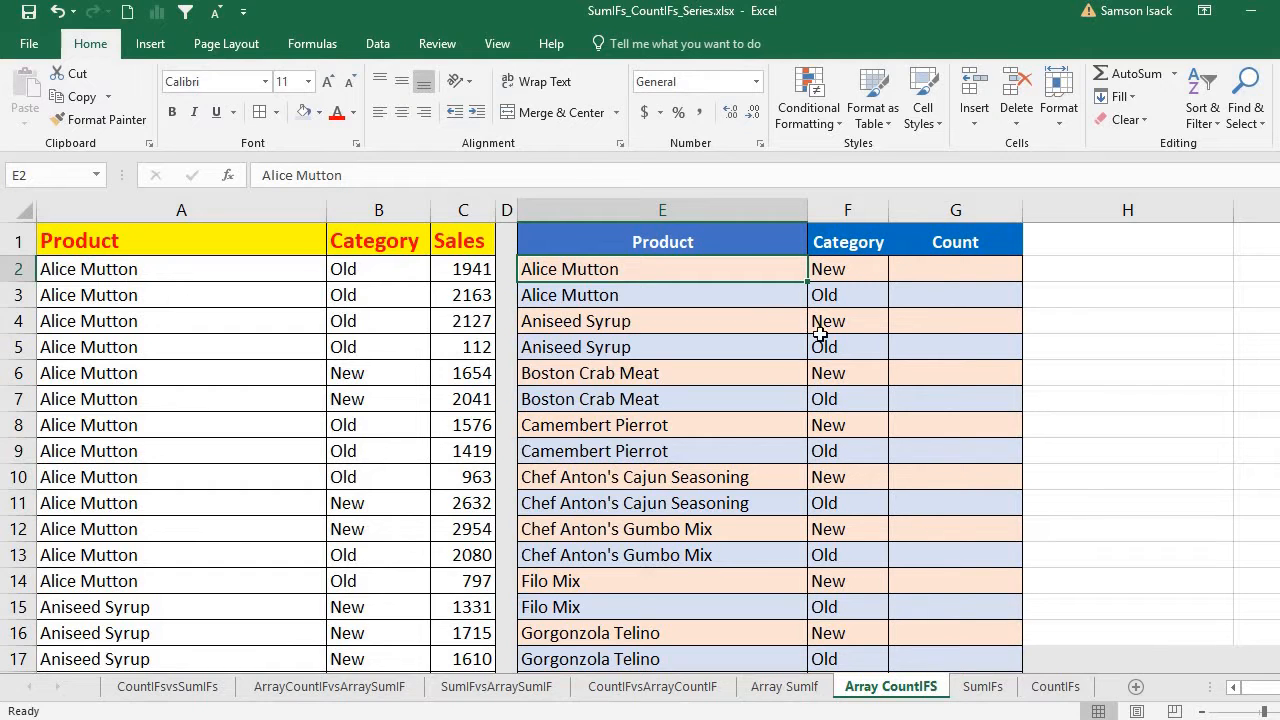
# - Start a COUNTIFS formula in G2 with the source products A2:A278 as the first criteria range
pyautogui.click(907, 273)
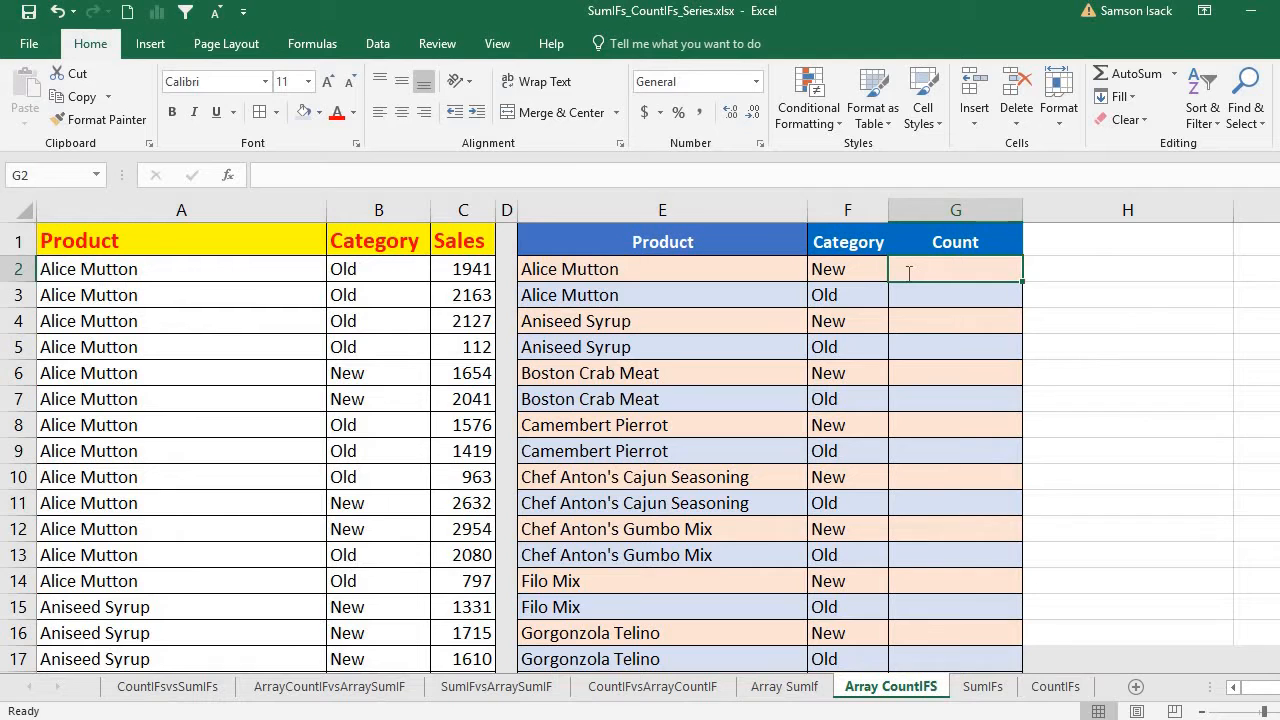
pyautogui.write('=COUN')
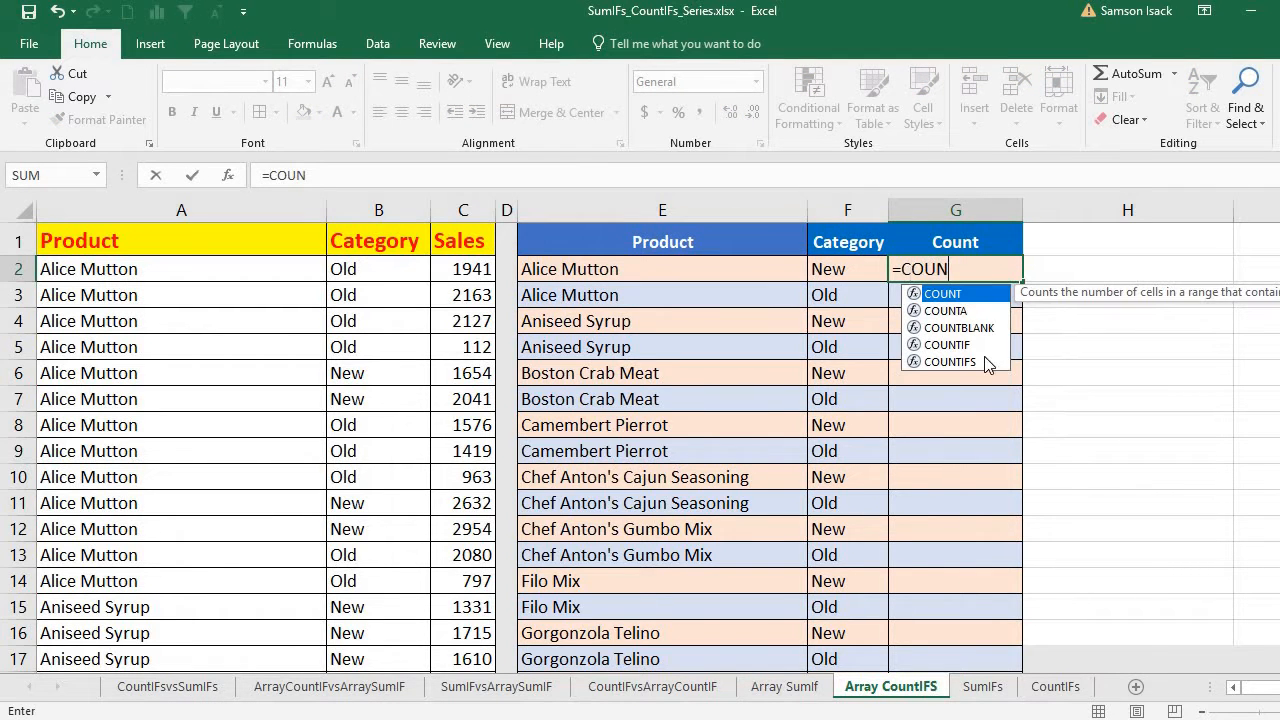
pyautogui.doubleClick(978, 363)
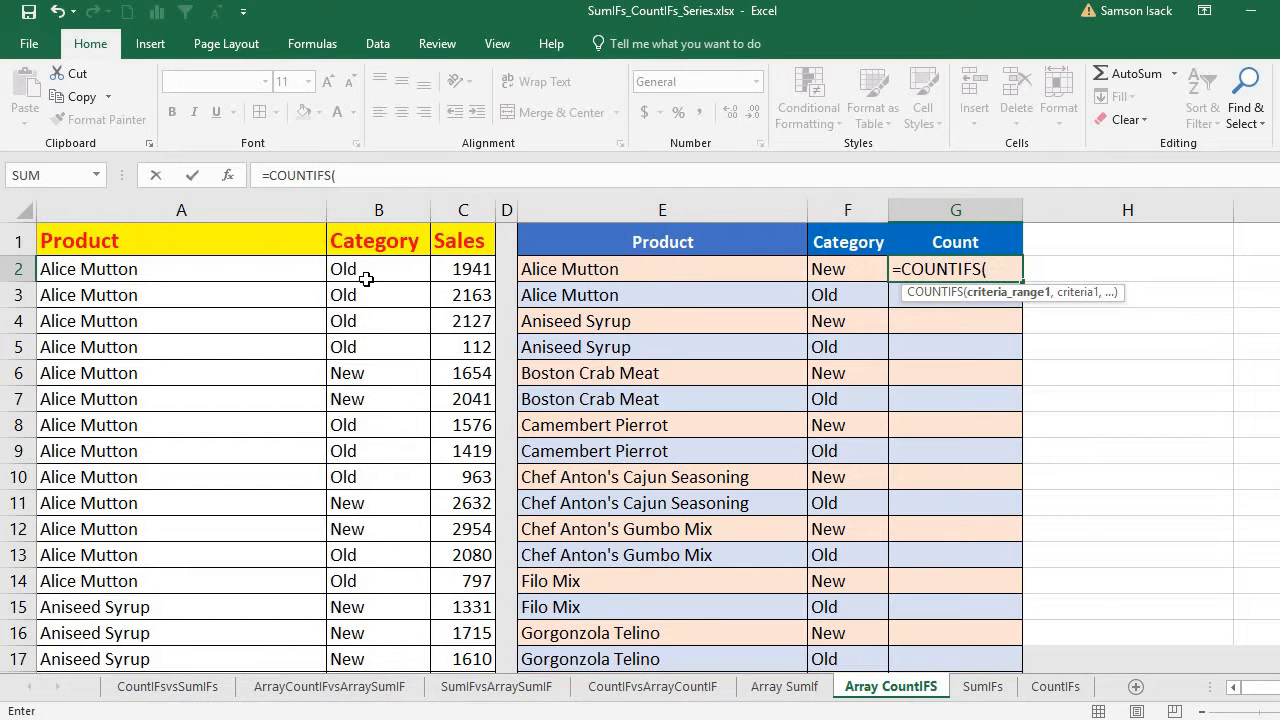
pyautogui.click(248, 270)
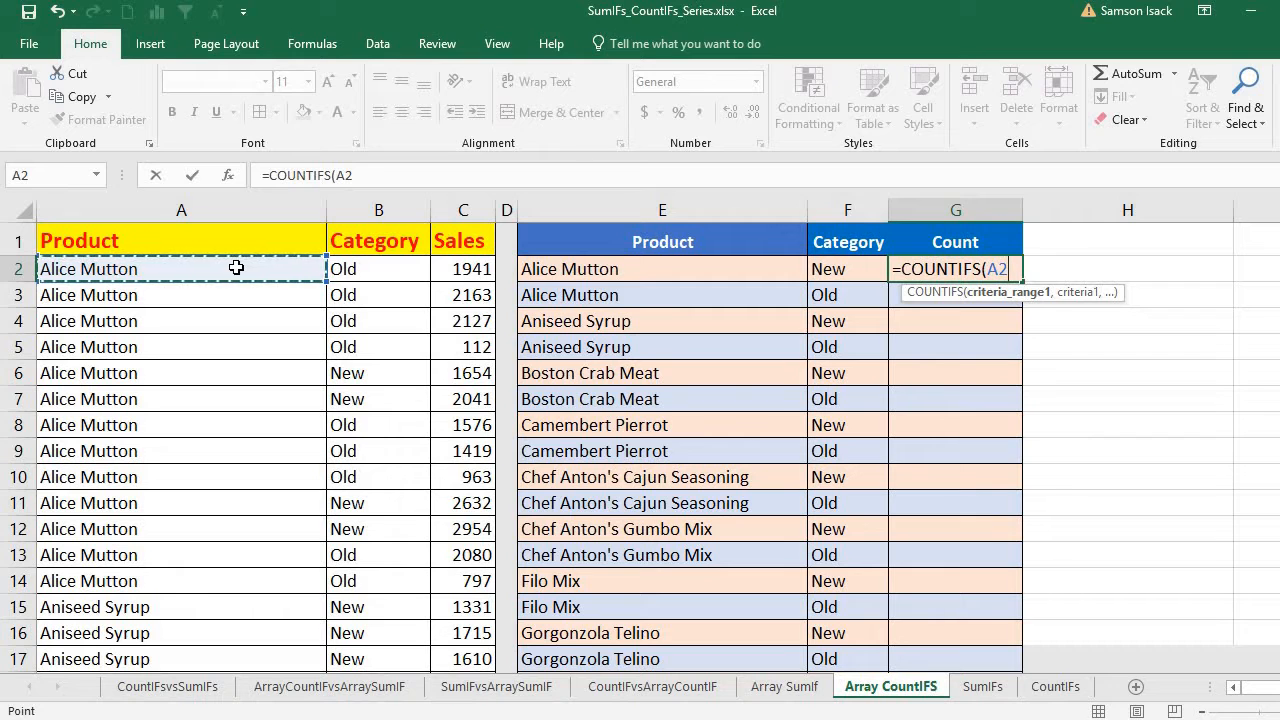
pyautogui.moveTo(236, 276); pyautogui.dragTo(256, 593)
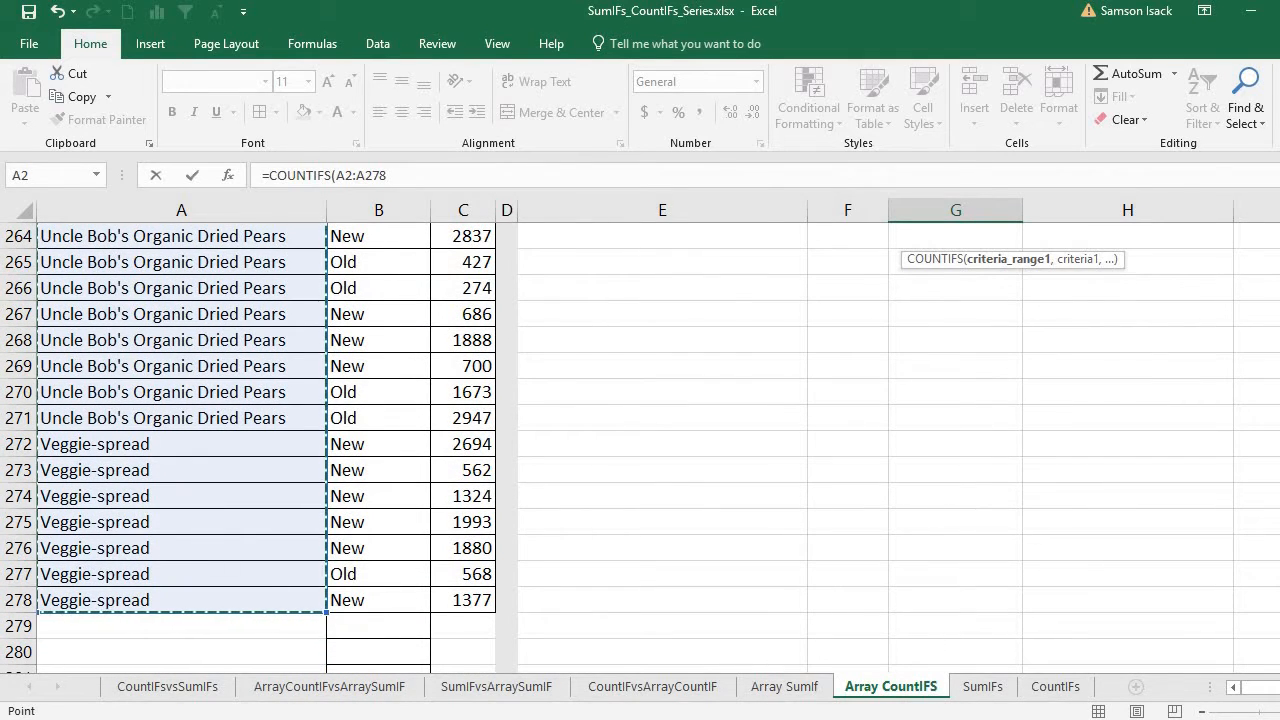
pyautogui.hotkey('ctrl', 'BackSpace')
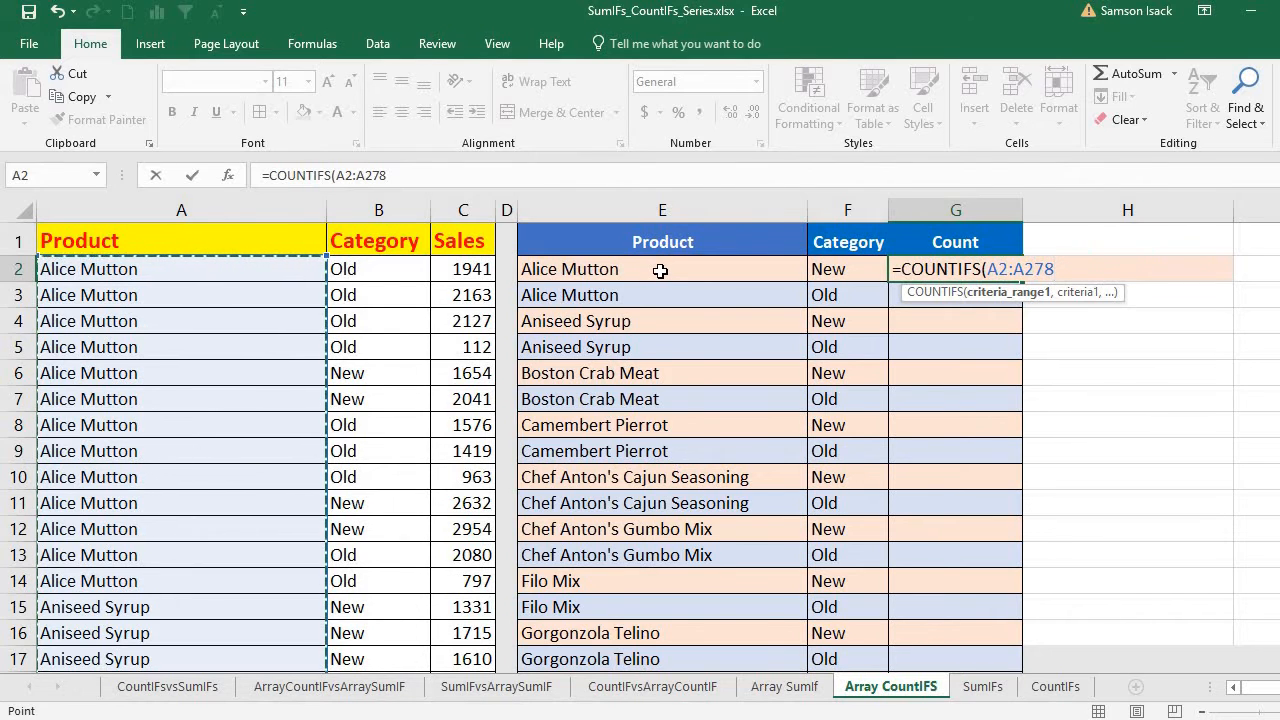
# - Complete the G2 COUNTIFS formula with criterion E2, second criteria range B2:B278 and second criterion F2
pyautogui.write(',')
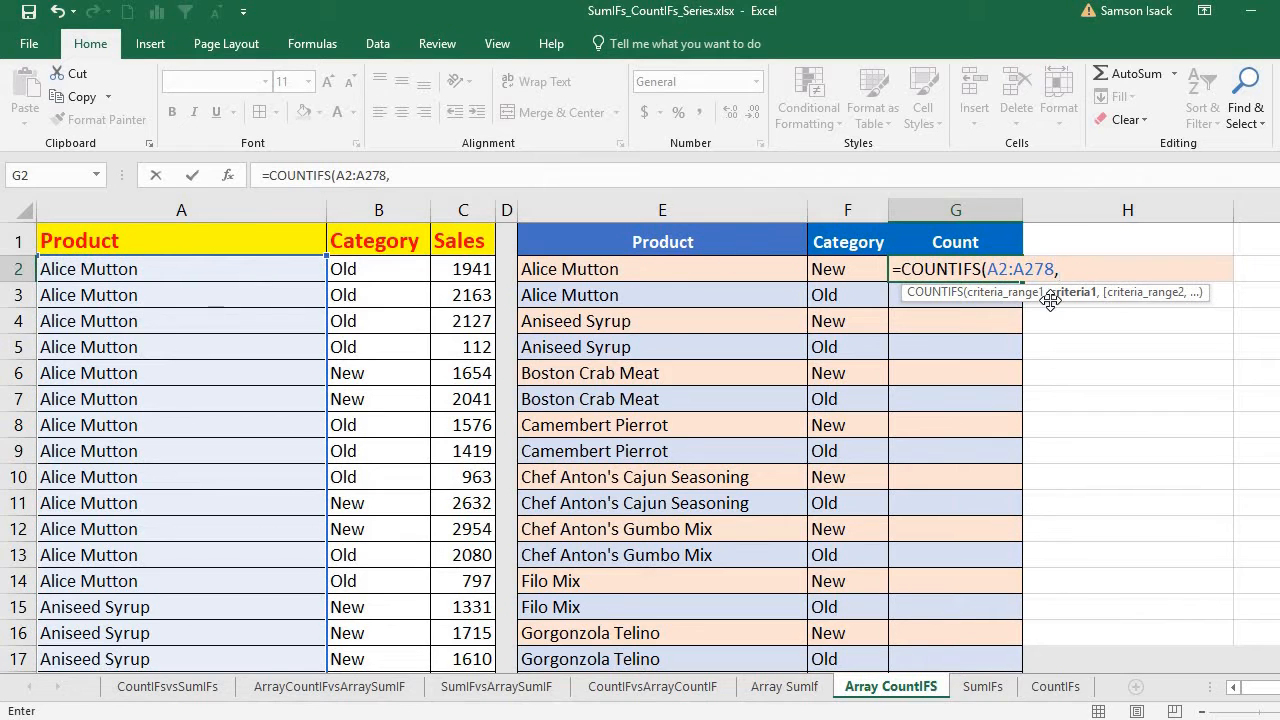
pyautogui.click(759, 273)
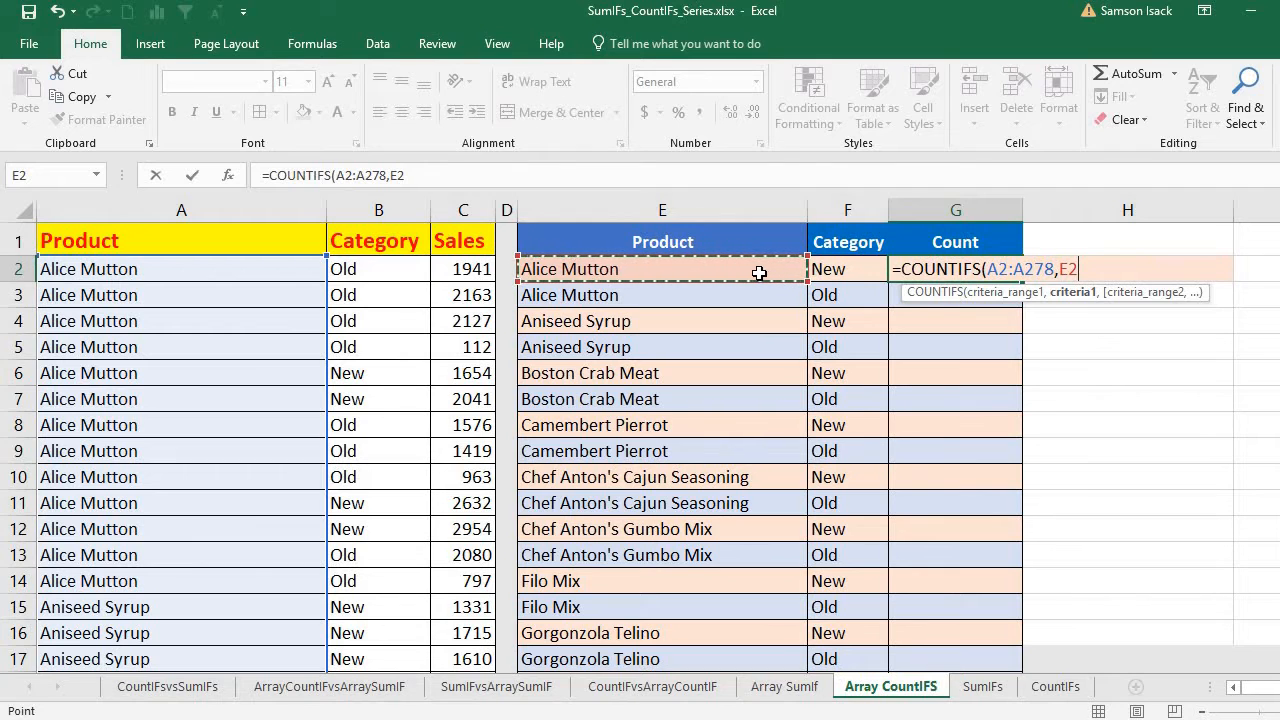
pyautogui.write(',')
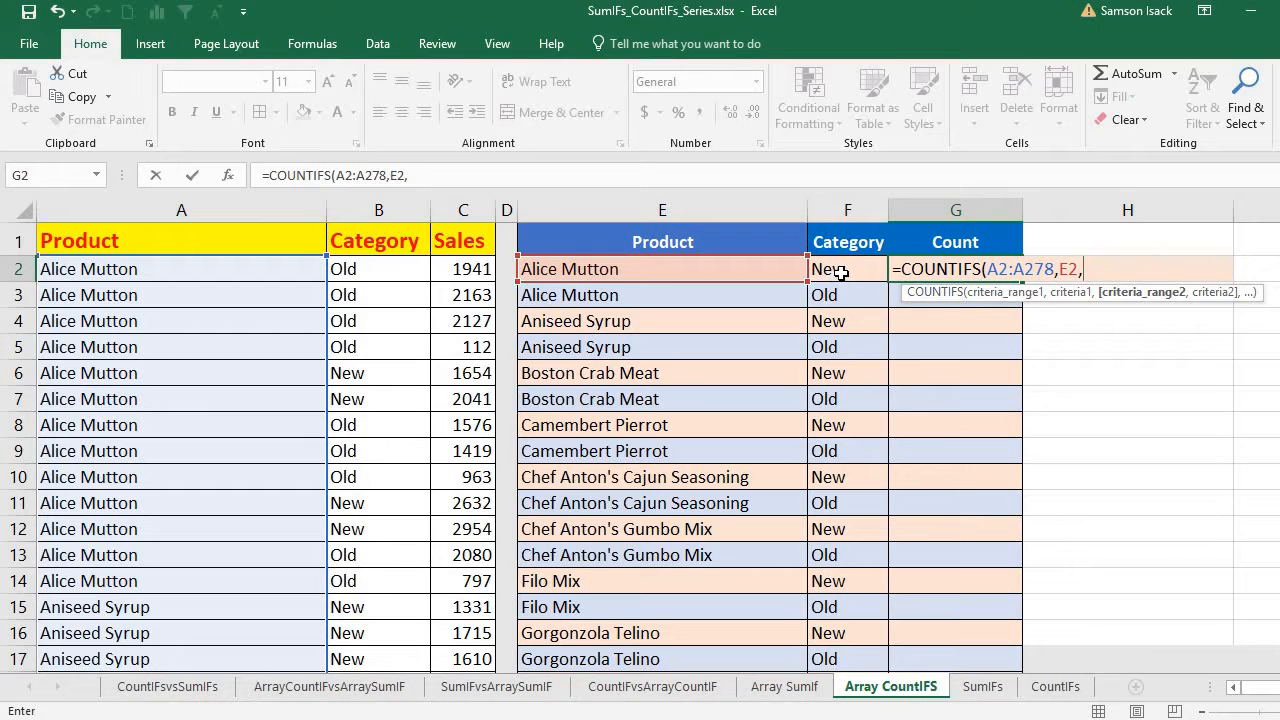
pyautogui.click(389, 275)
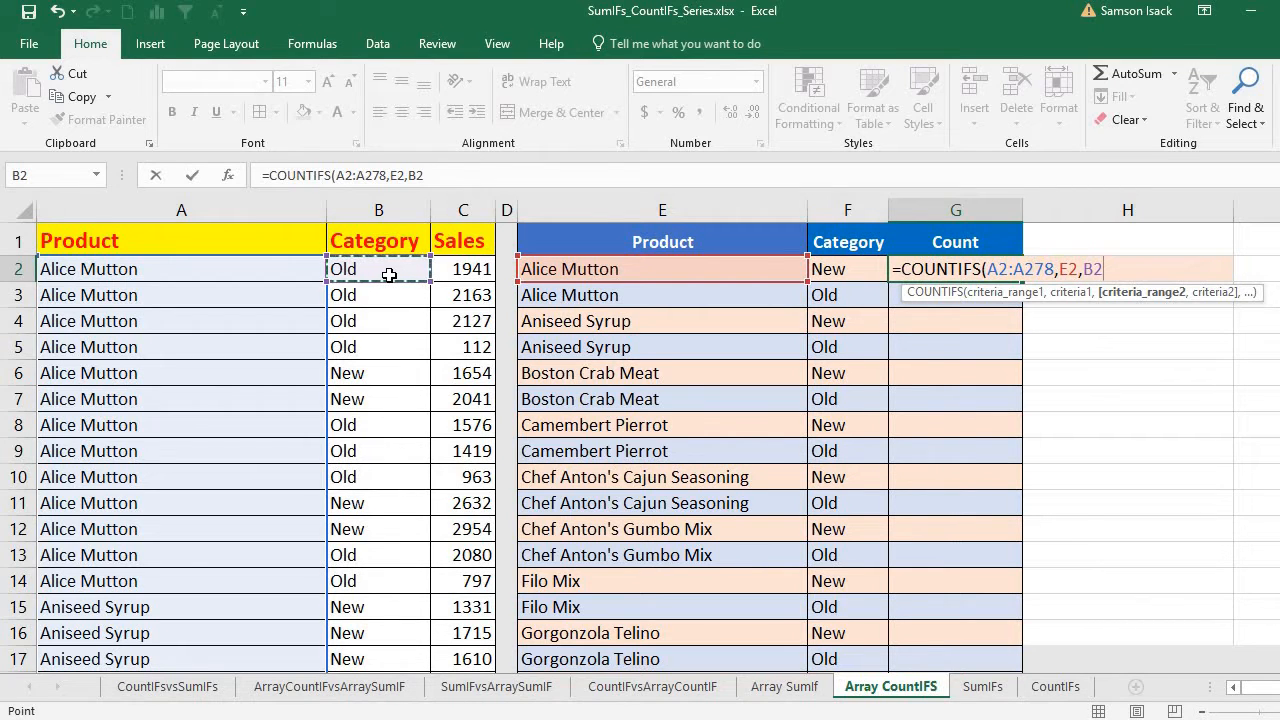
pyautogui.hotkey('ctrl', 'shift', 'Down')
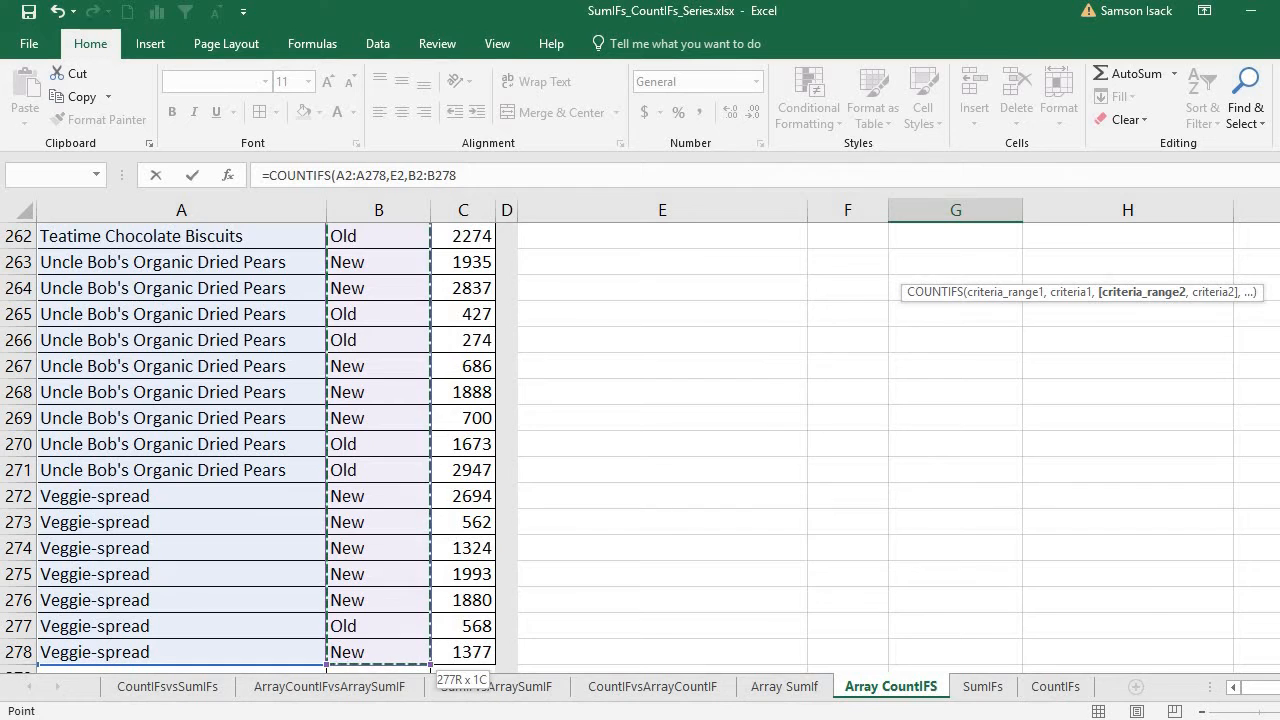
pyautogui.moveTo(1279, 635); pyautogui.dragTo(1279, 235)
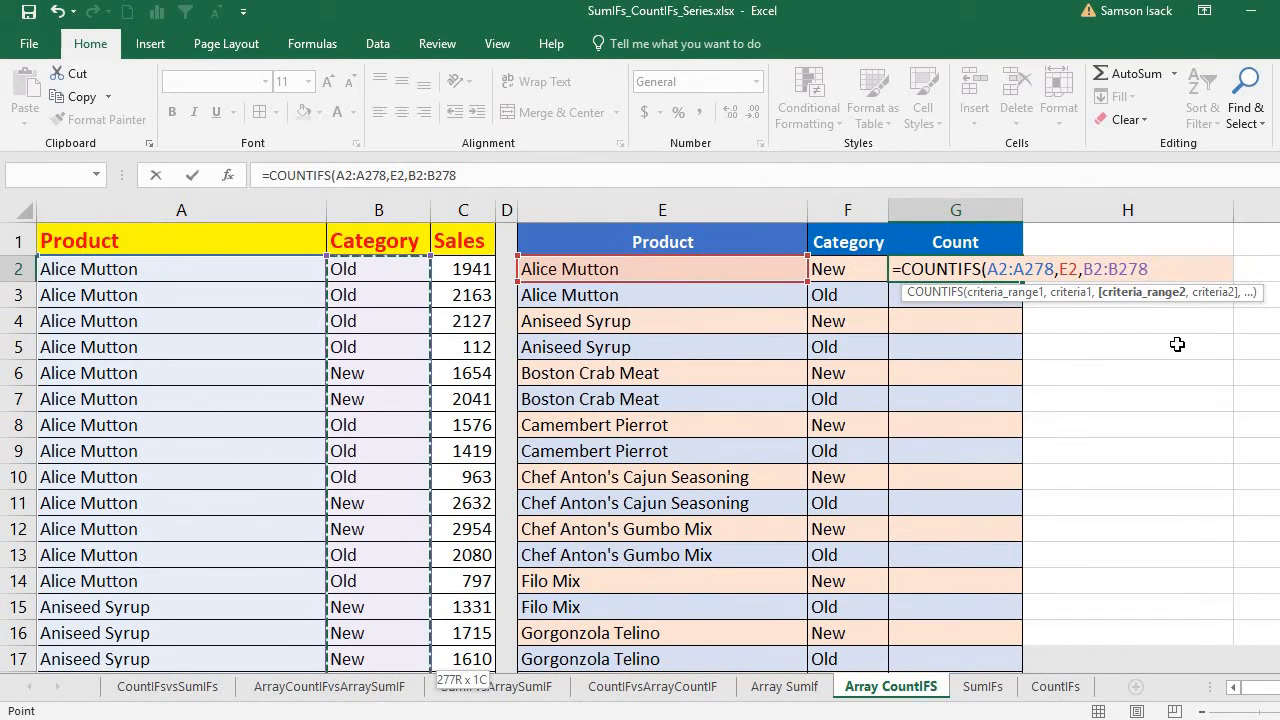
pyautogui.write(',')
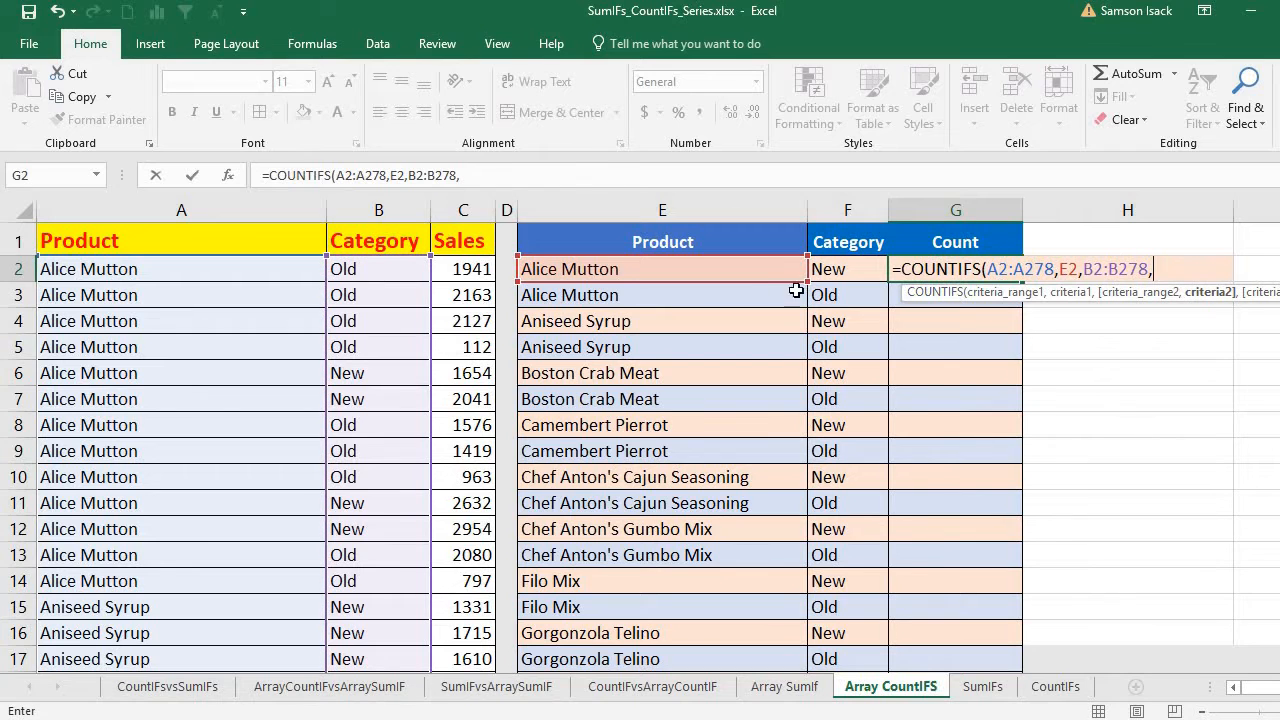
pyautogui.click(842, 267)
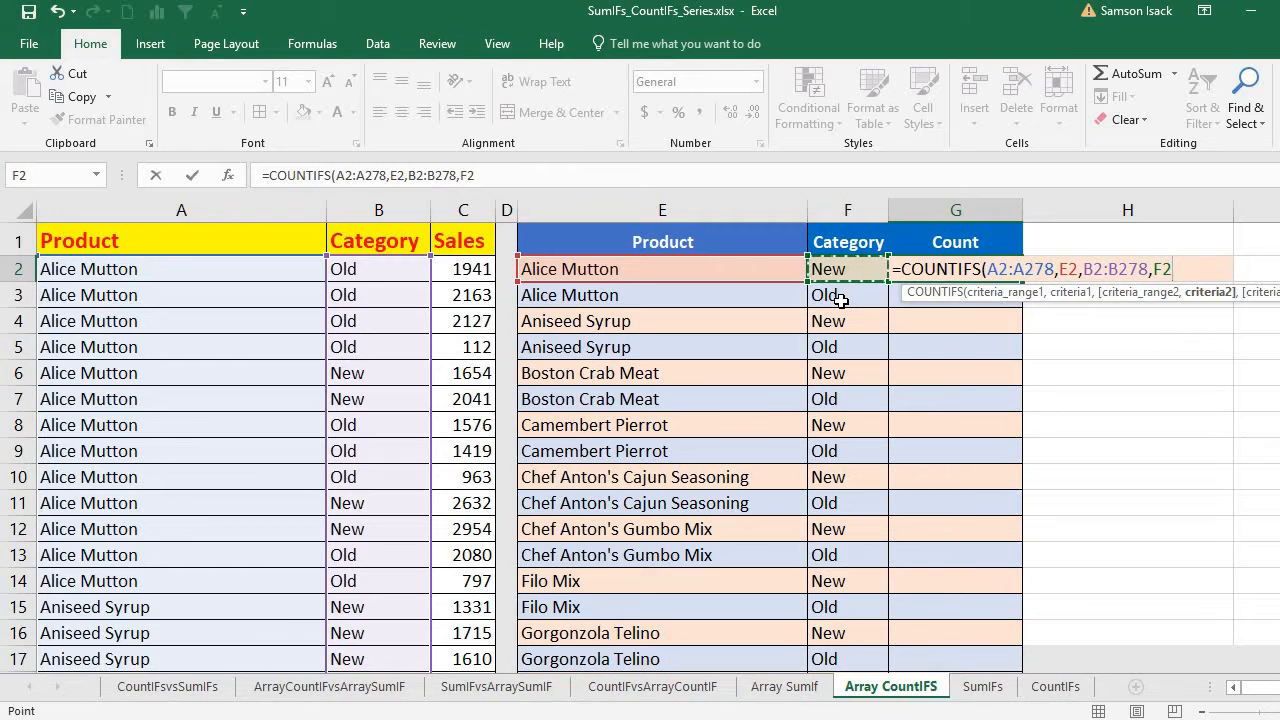
pyautogui.write(')')
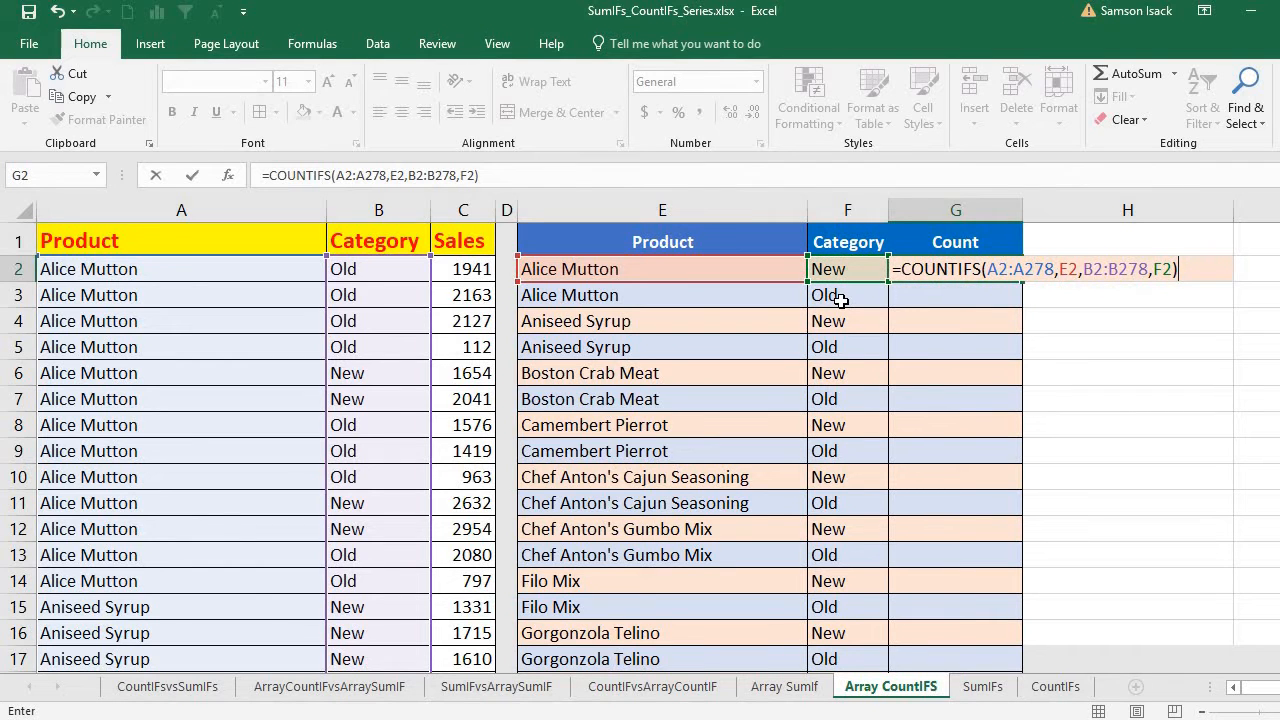
pyautogui.press('Return')
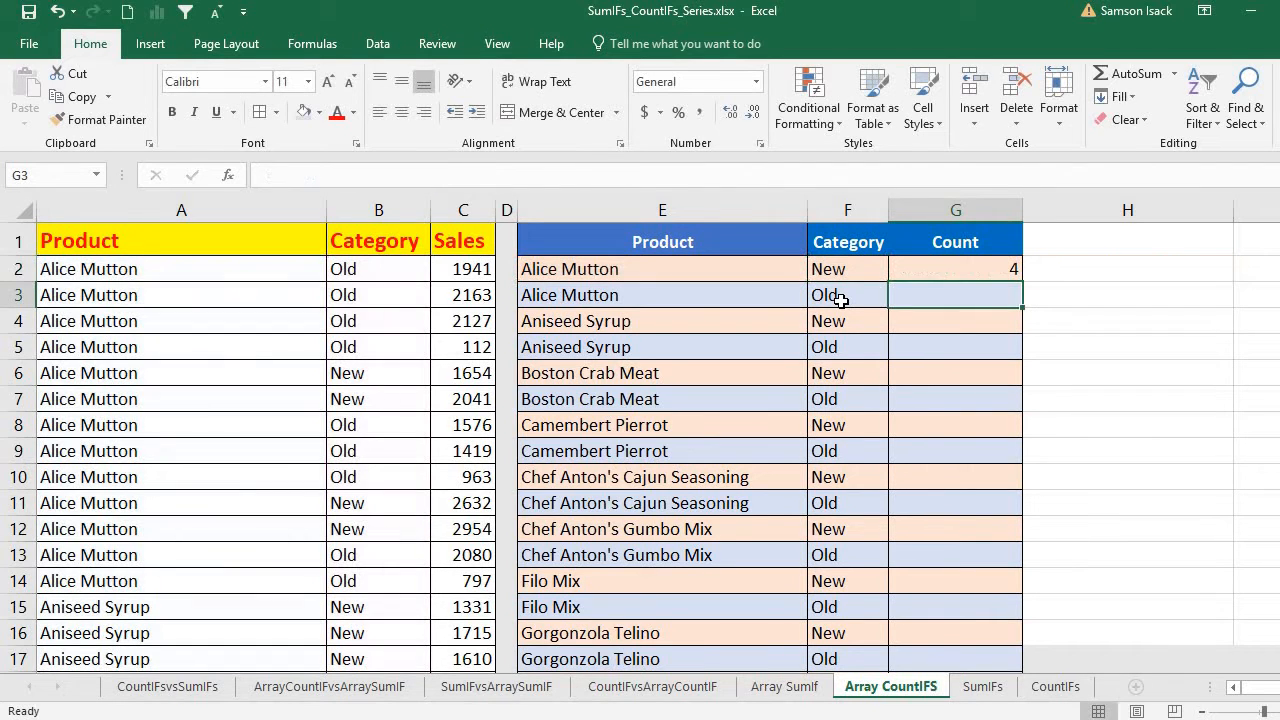
# - Check the G2 count against the Alice Mutton records in the source table
pyautogui.click(944, 273)
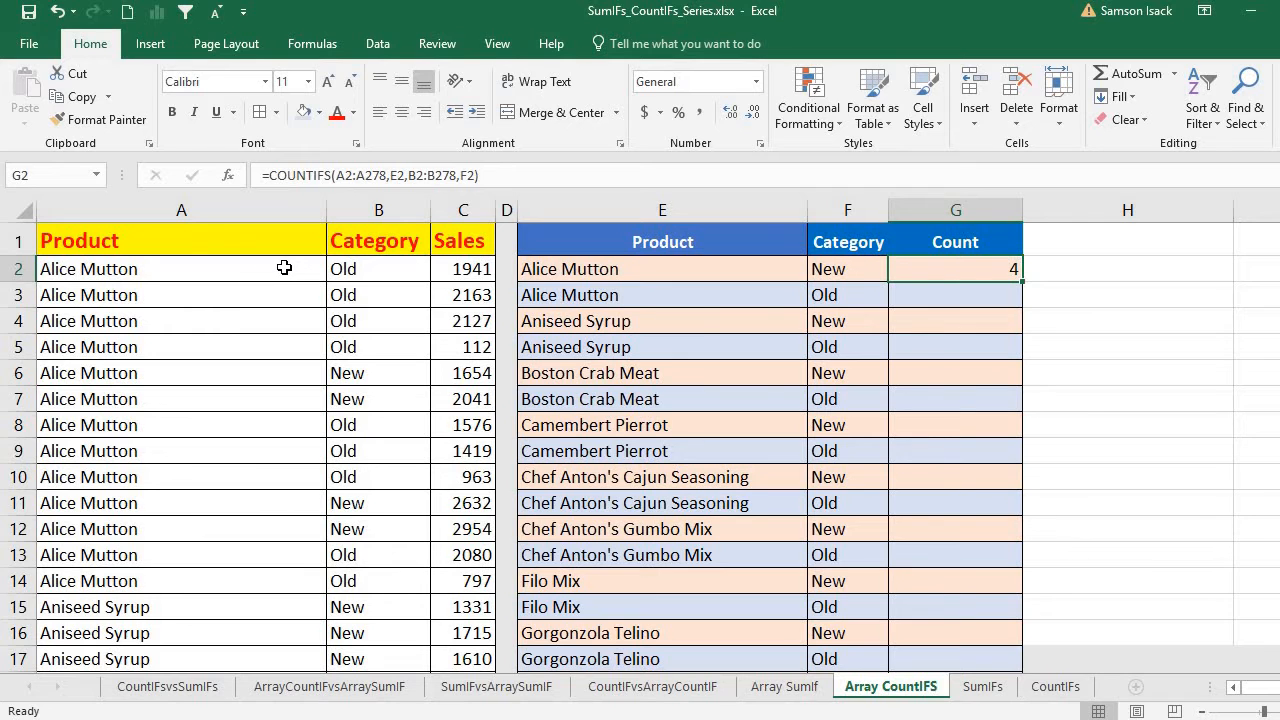
pyautogui.moveTo(284, 268); pyautogui.dragTo(451, 571)
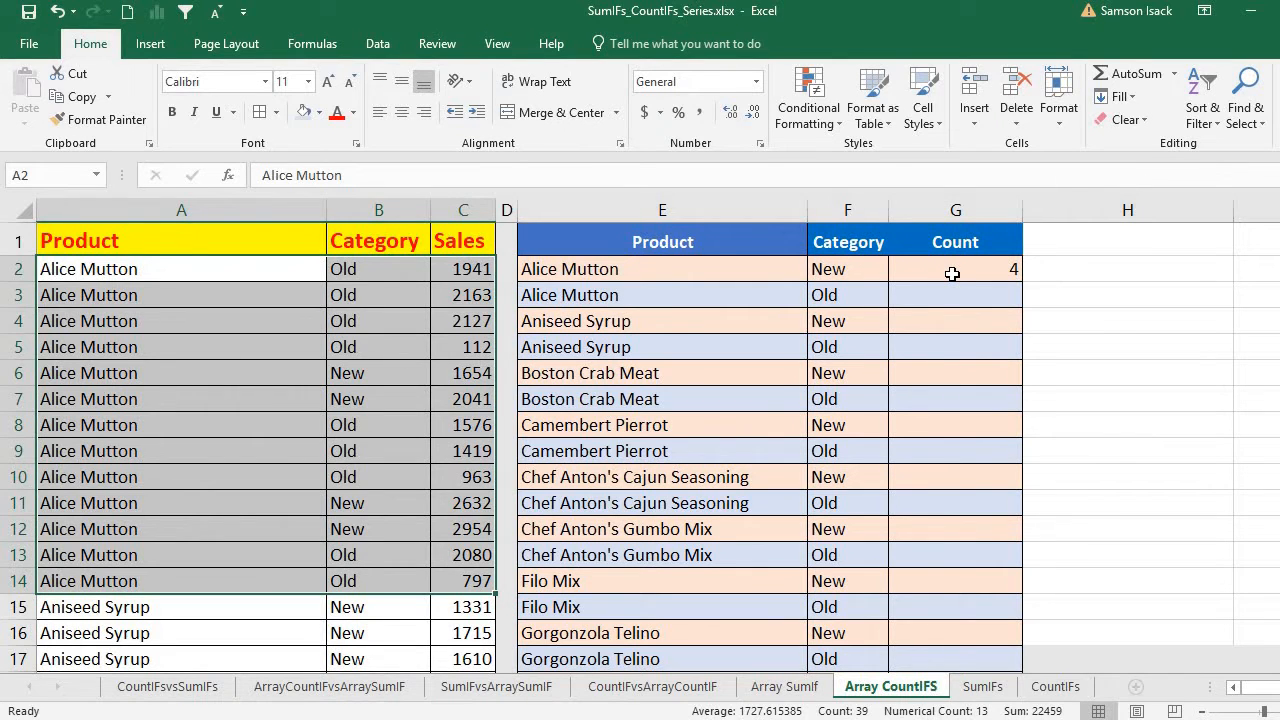
# - Try copying the G2 formula down to G3, inspect its shifted ranges and clear G3
pyautogui.click(952, 273)
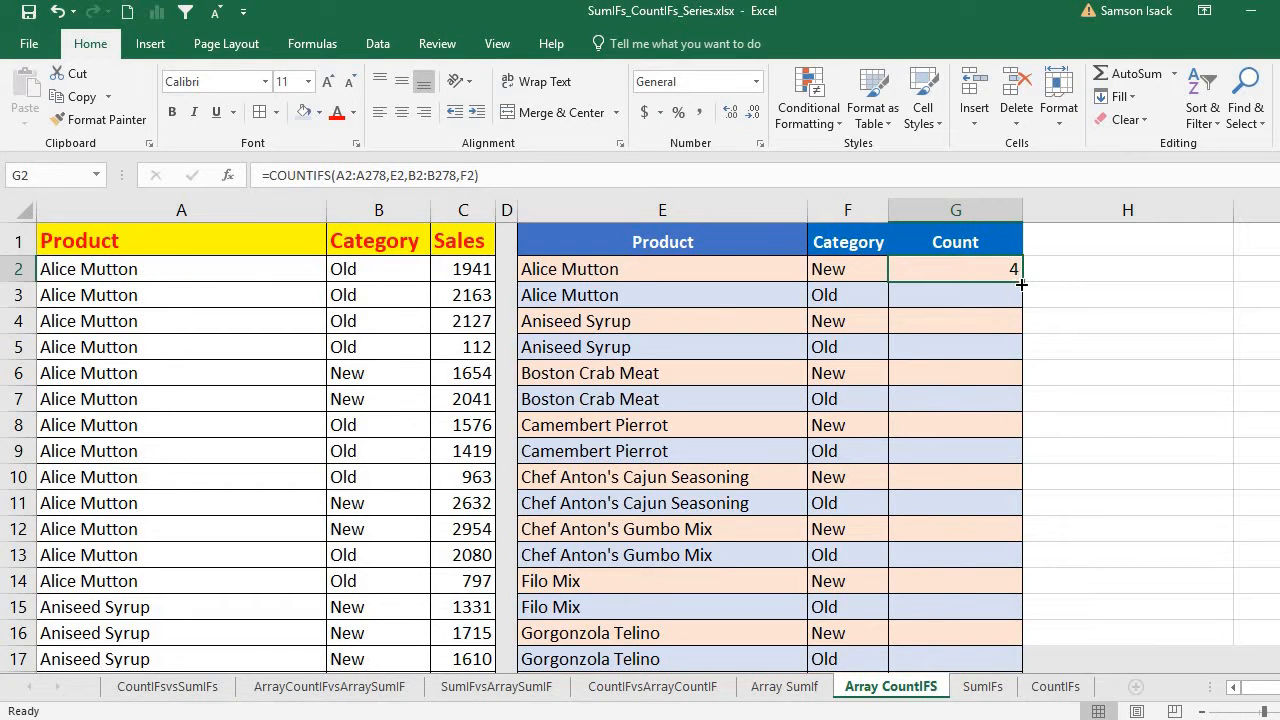
pyautogui.moveTo(1021, 288); pyautogui.dragTo(1021, 308)
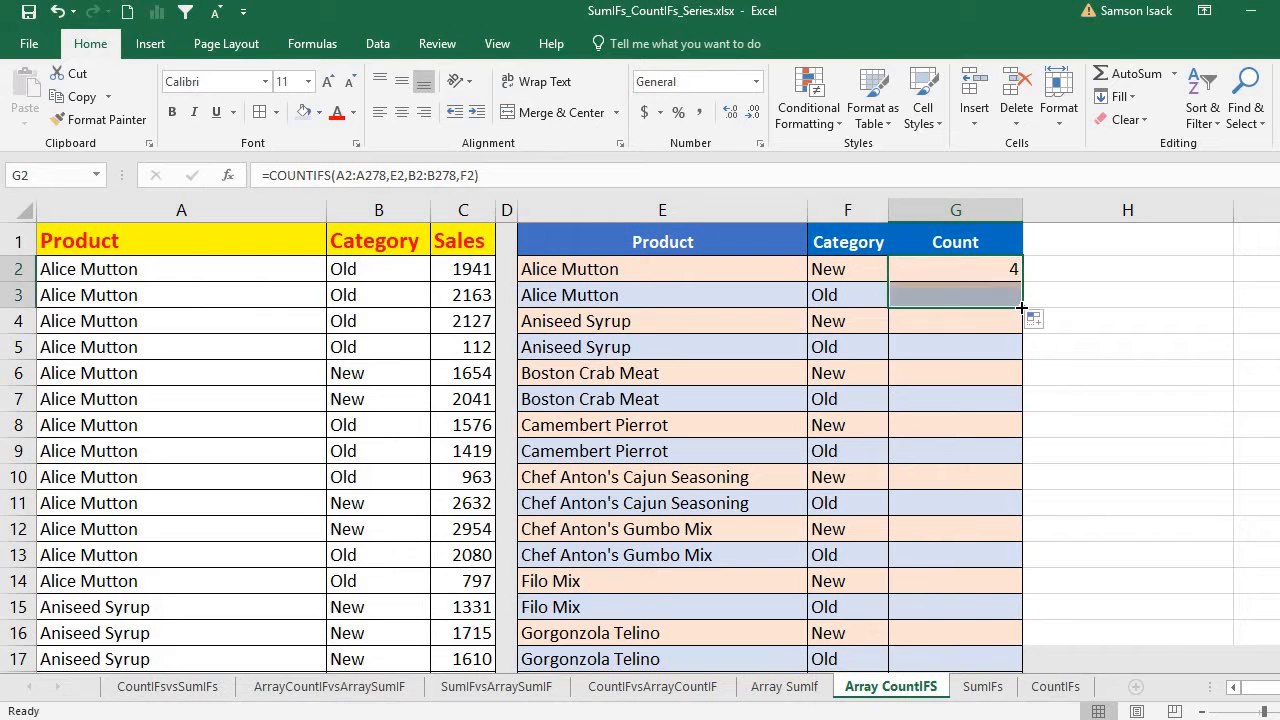
pyautogui.click(999, 294)
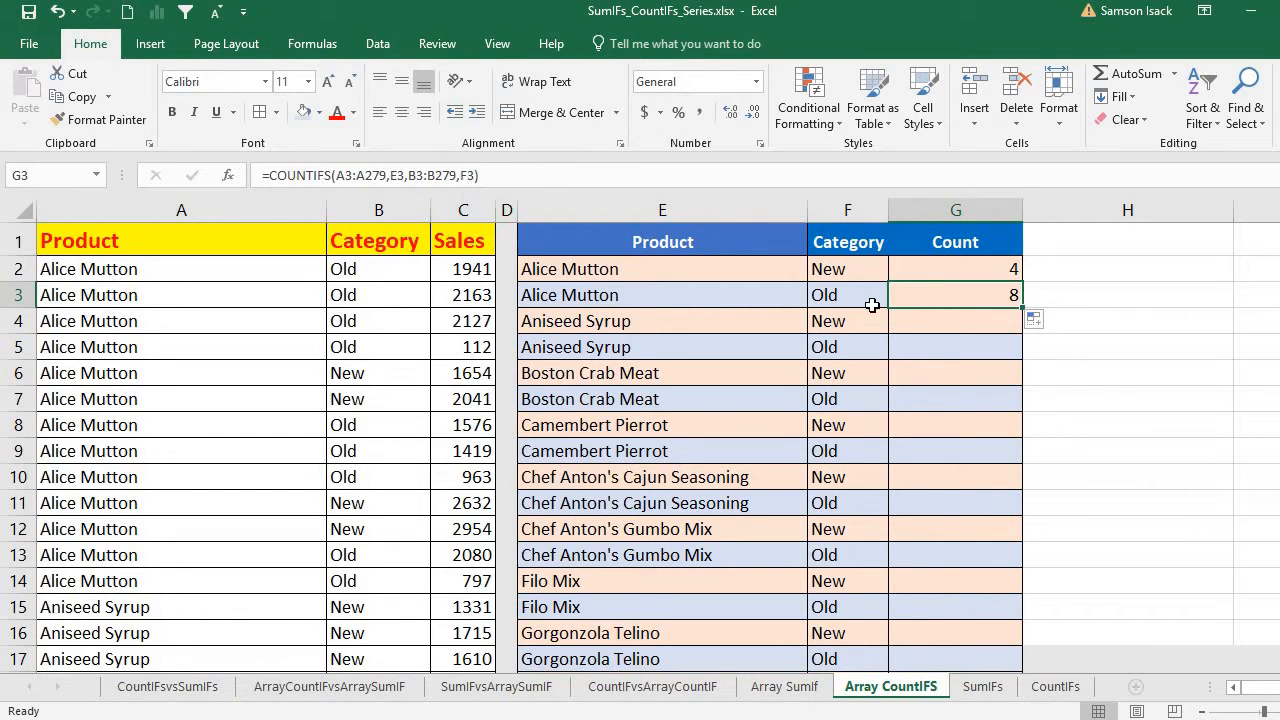
pyautogui.press('Delete')
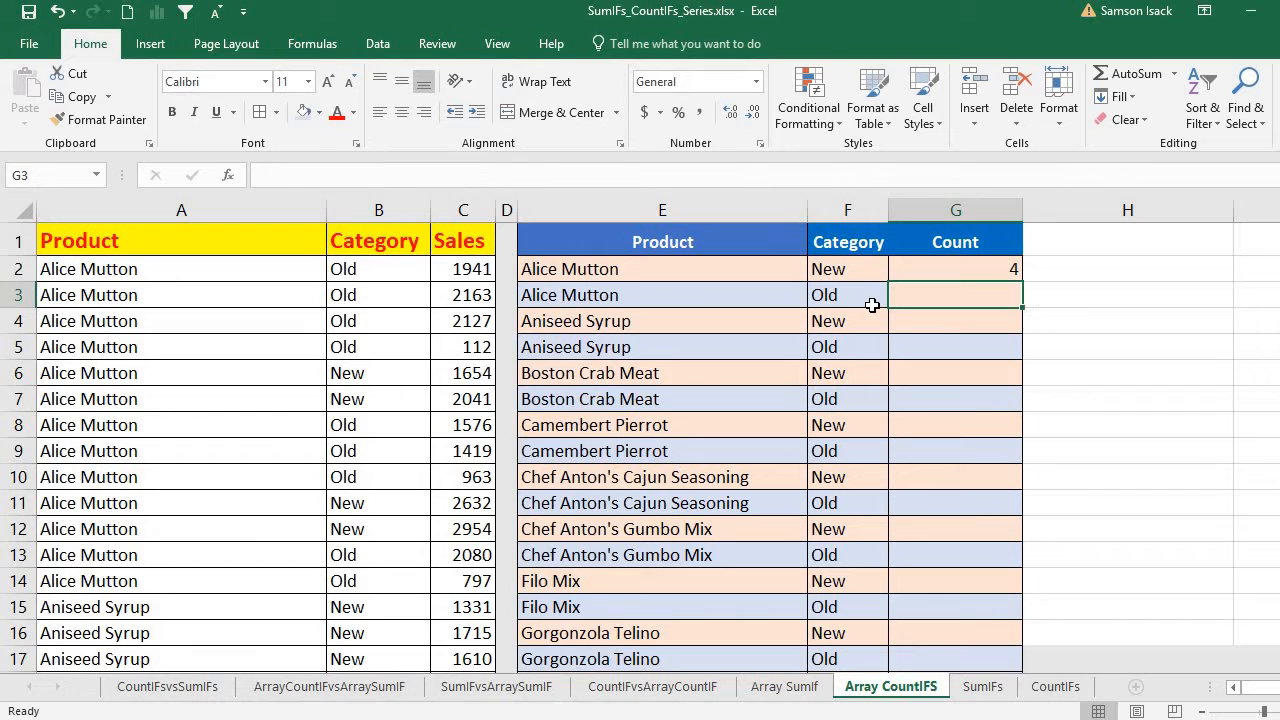
# - Undo both the clearing of G3 and the formula fill into it
pyautogui.click(947, 267)
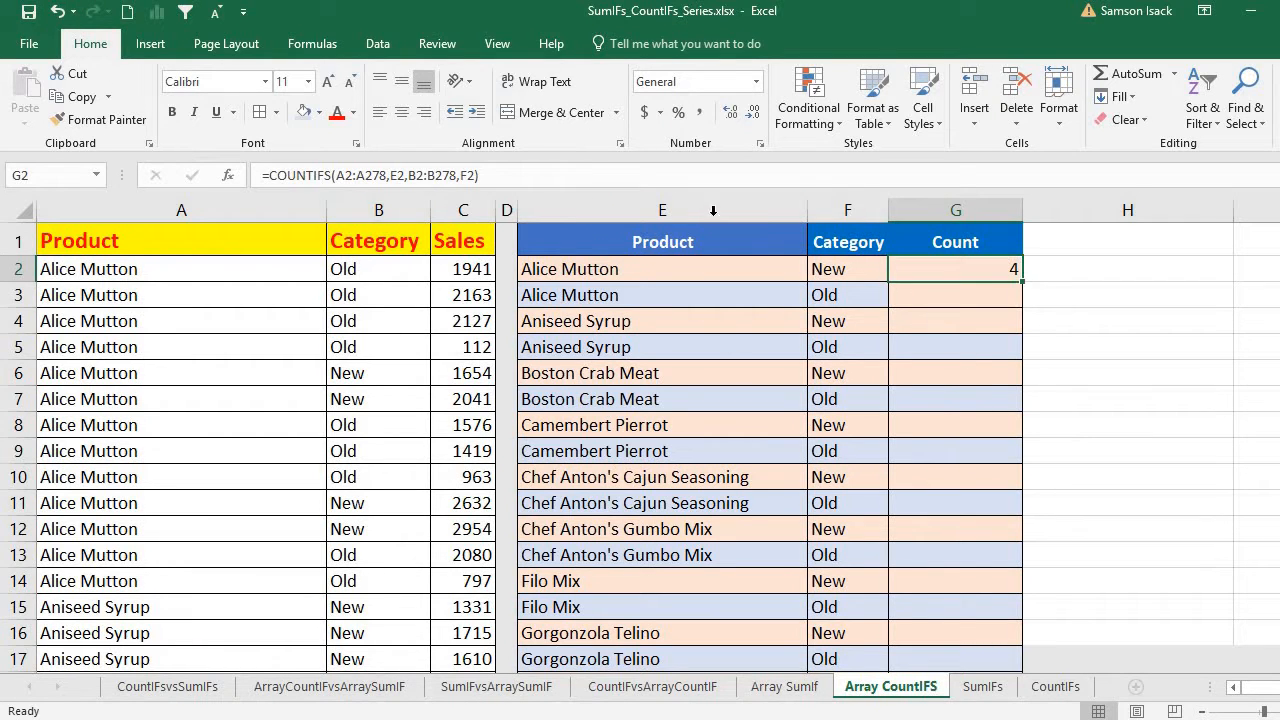
pyautogui.click(58, 15)
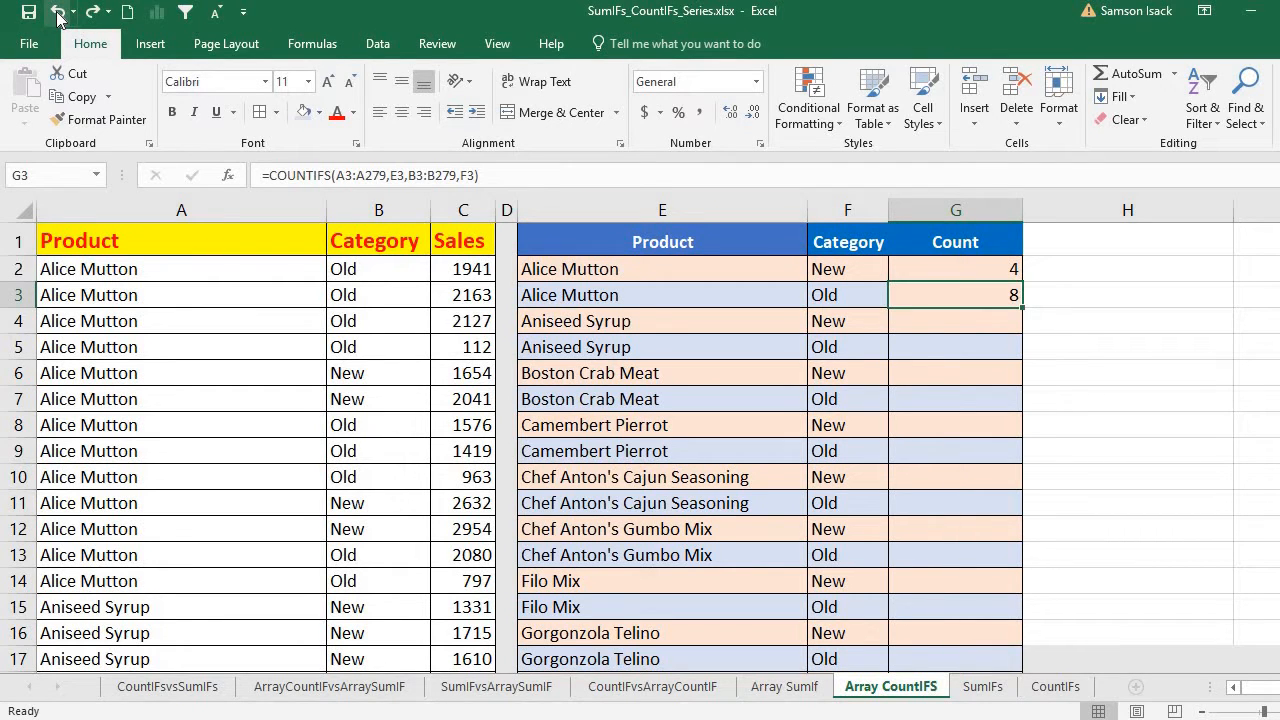
pyautogui.click(58, 15)
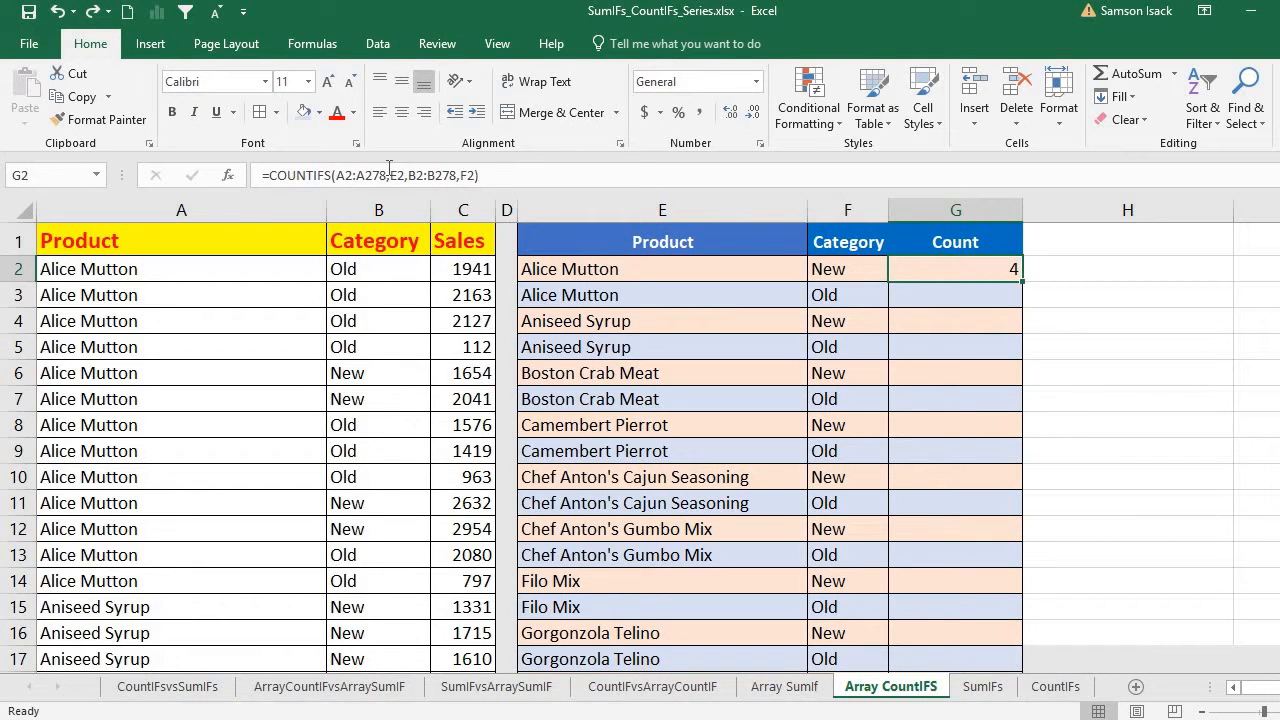
# - Examine the first criteria range A2:A278 and its criterion E2 within the G2 formula
pyautogui.moveTo(387, 175); pyautogui.dragTo(336, 175)
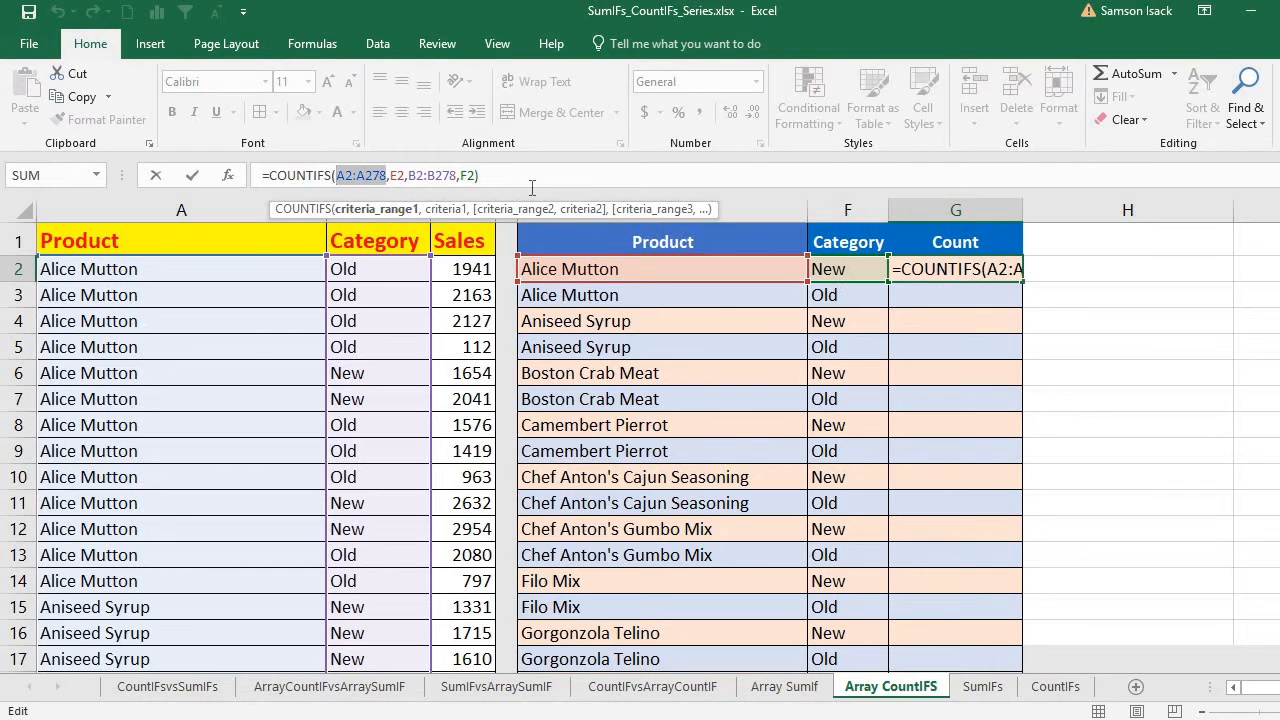
pyautogui.moveTo(404, 176); pyautogui.dragTo(389, 176)
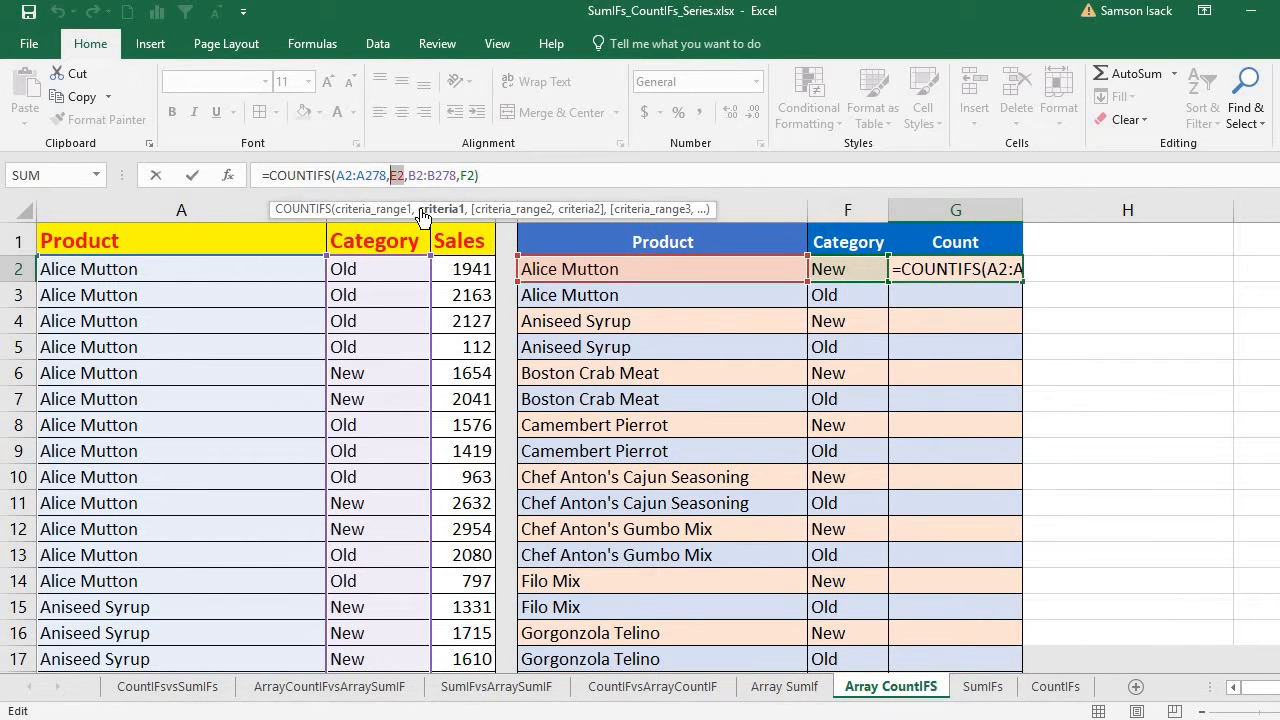
pyautogui.doubleClick(404, 179)
# - Delete the whole COUNTIFS formula from G2, leaving the cell empty
pyautogui.click(663, 175)
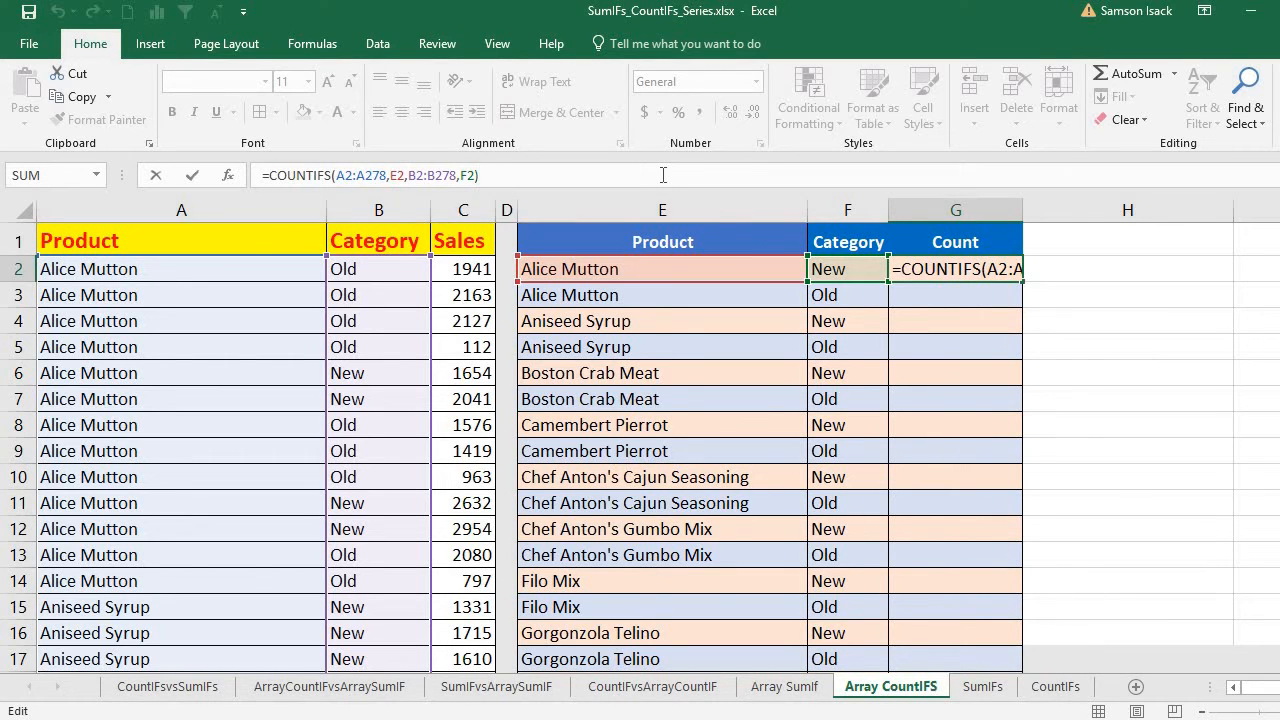
pyautogui.press('BackSpace')
pyautogui.press('BackSpace')
pyautogui.press('BackSpace')
pyautogui.press('BackSpace')
pyautogui.press('BackSpace')
pyautogui.press('BackSpace')
pyautogui.press('BackSpace')
pyautogui.press('BackSpace')
pyautogui.press('BackSpace')
pyautogui.press('BackSpace')
pyautogui.press('BackSpace')
pyautogui.press('BackSpace')
pyautogui.press('BackSpace')
pyautogui.press('BackSpace')
pyautogui.press('BackSpace')
pyautogui.press('BackSpace')
pyautogui.press('BackSpace')
pyautogui.press('BackSpace')
pyautogui.press('BackSpace')
pyautogui.press('BackSpace')
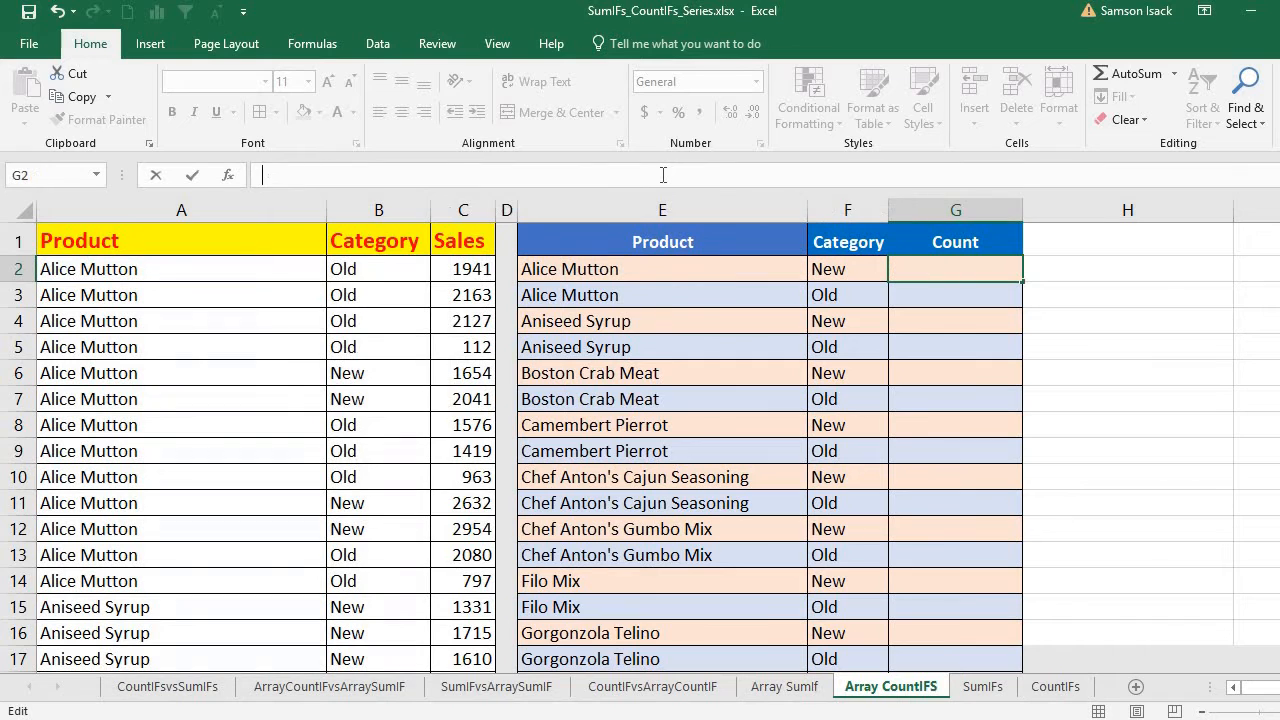
pyautogui.click(957, 290)
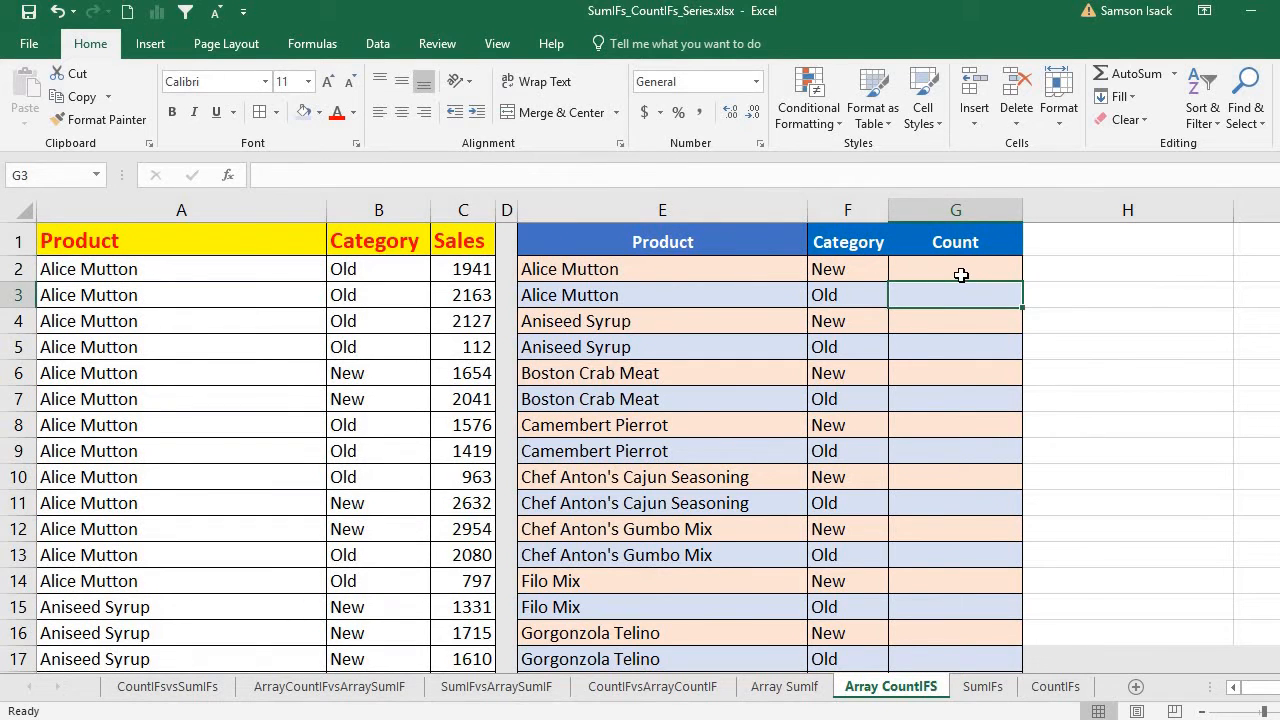
# - Select the Count cells G2:G51 and start a COUNTIFS formula for the whole range
pyautogui.moveTo(962, 290); pyautogui.dragTo(963, 574)
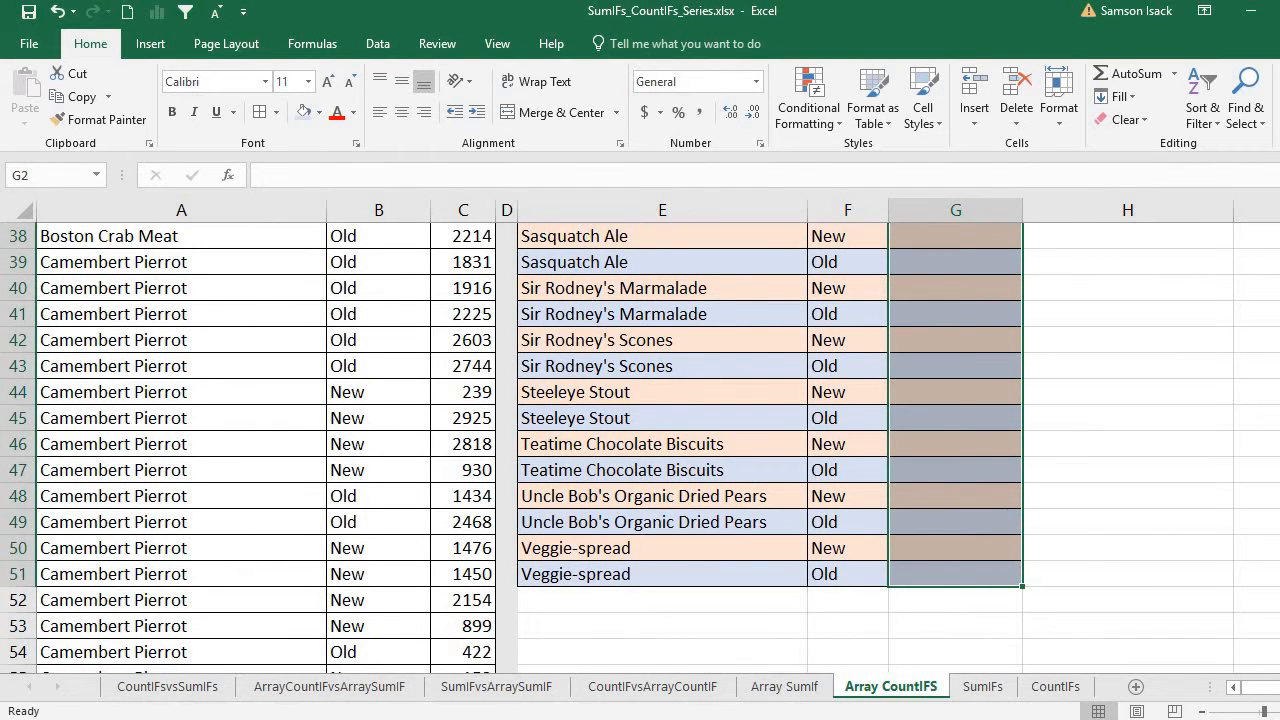
pyautogui.moveTo(1279, 290); pyautogui.dragTo(1279, 235)
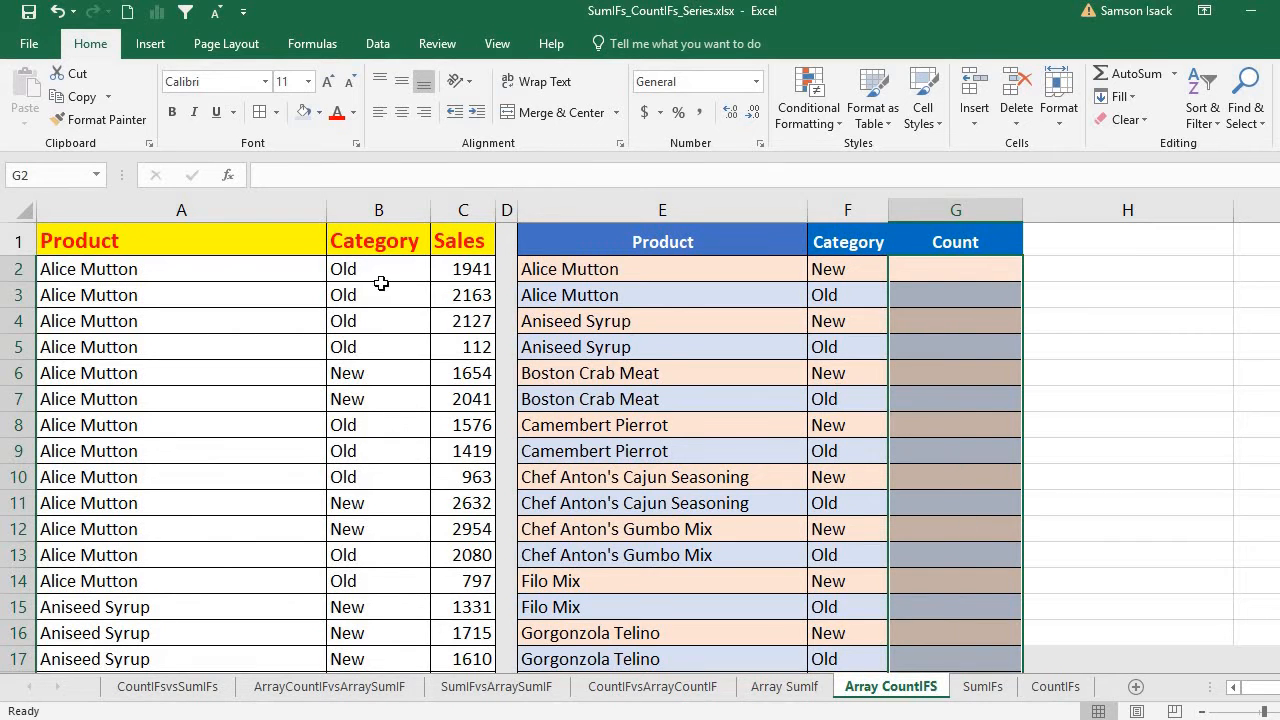
pyautogui.click(346, 173)
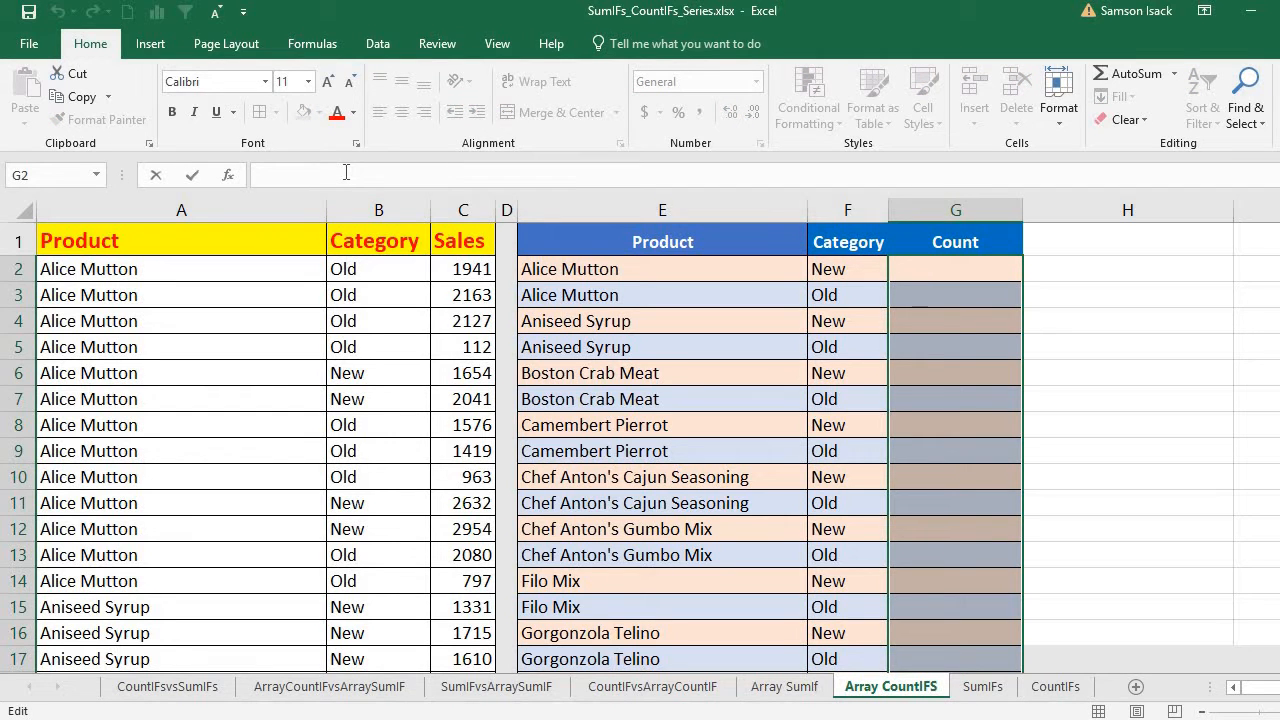
pyautogui.write('=')
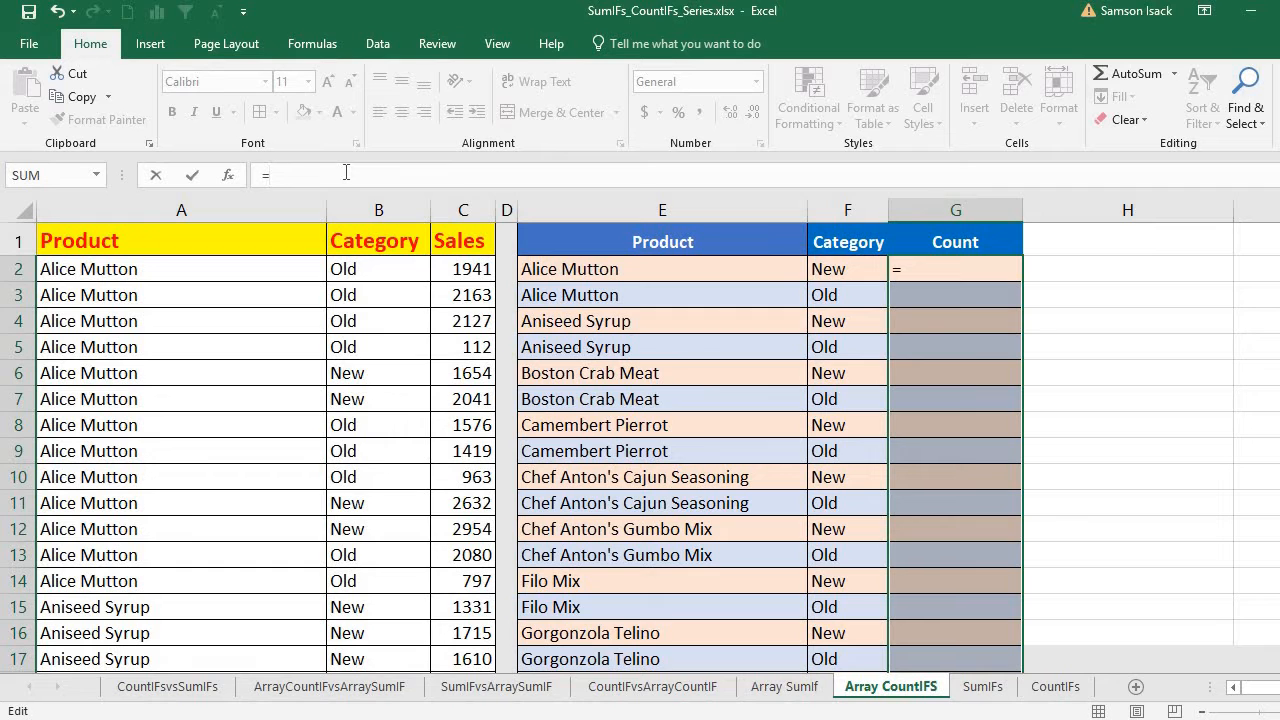
pyautogui.write('C')
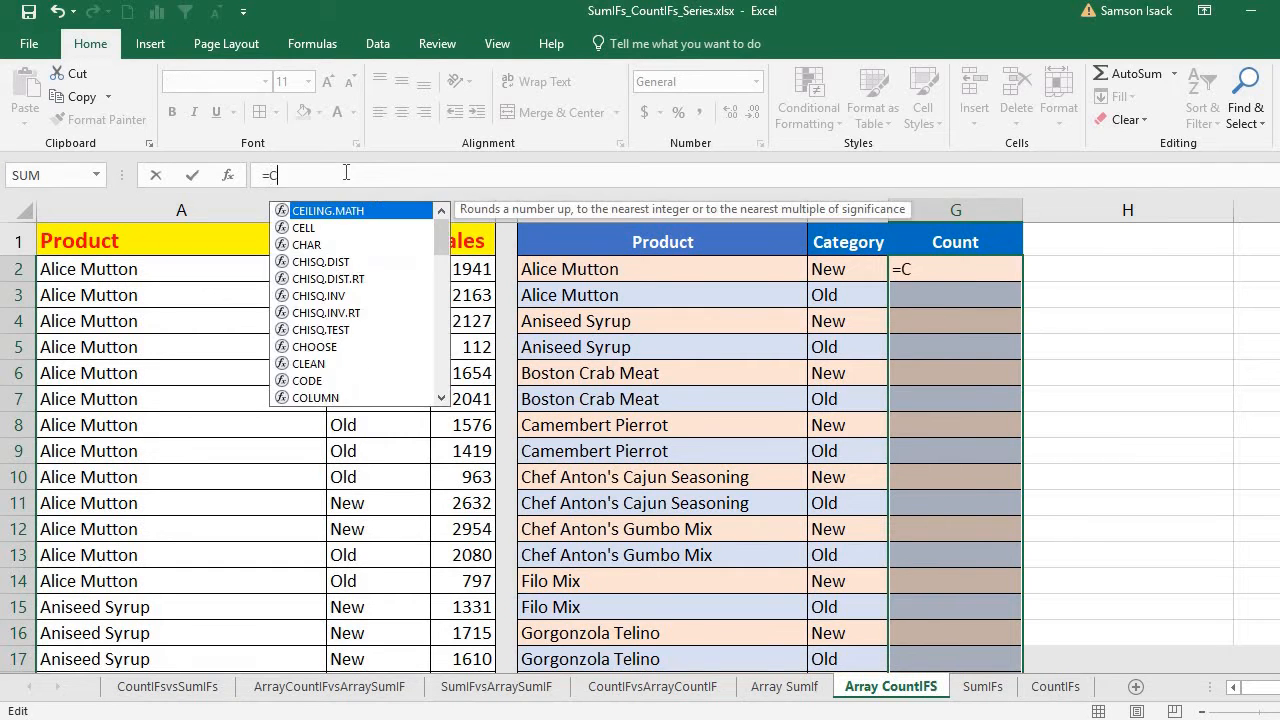
pyautogui.write('OUNTIFS')
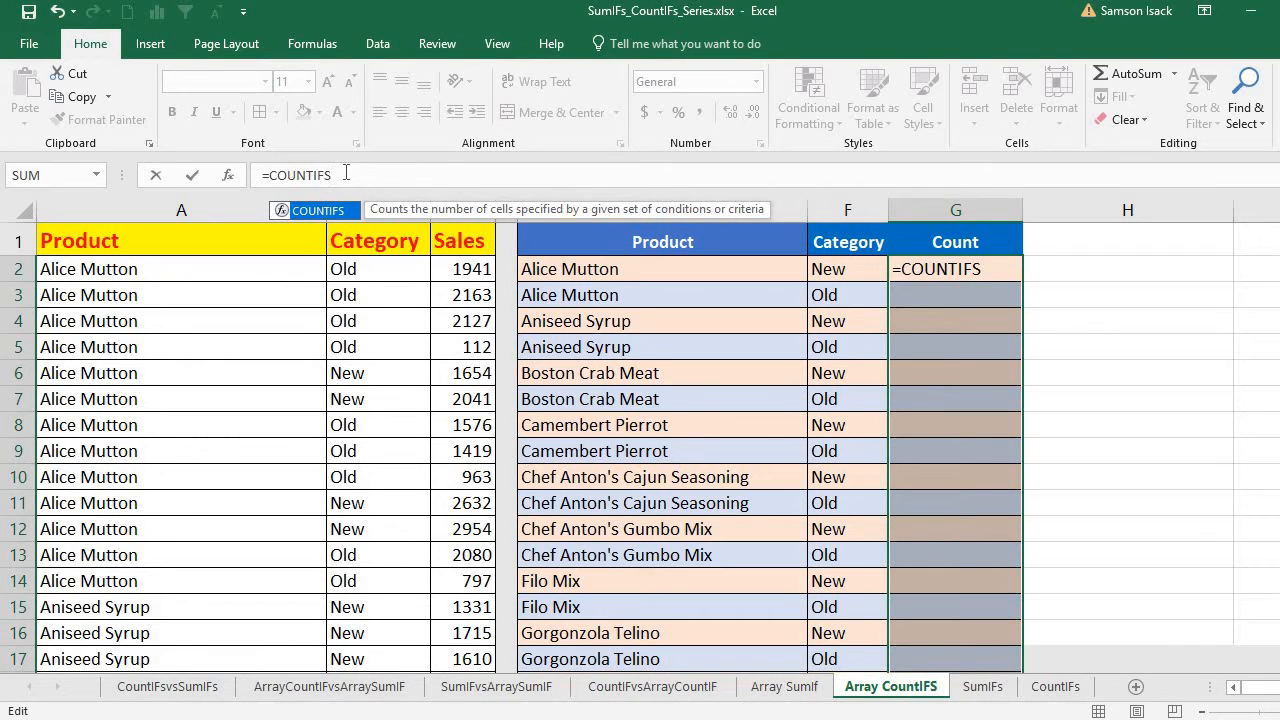
pyautogui.write('(')
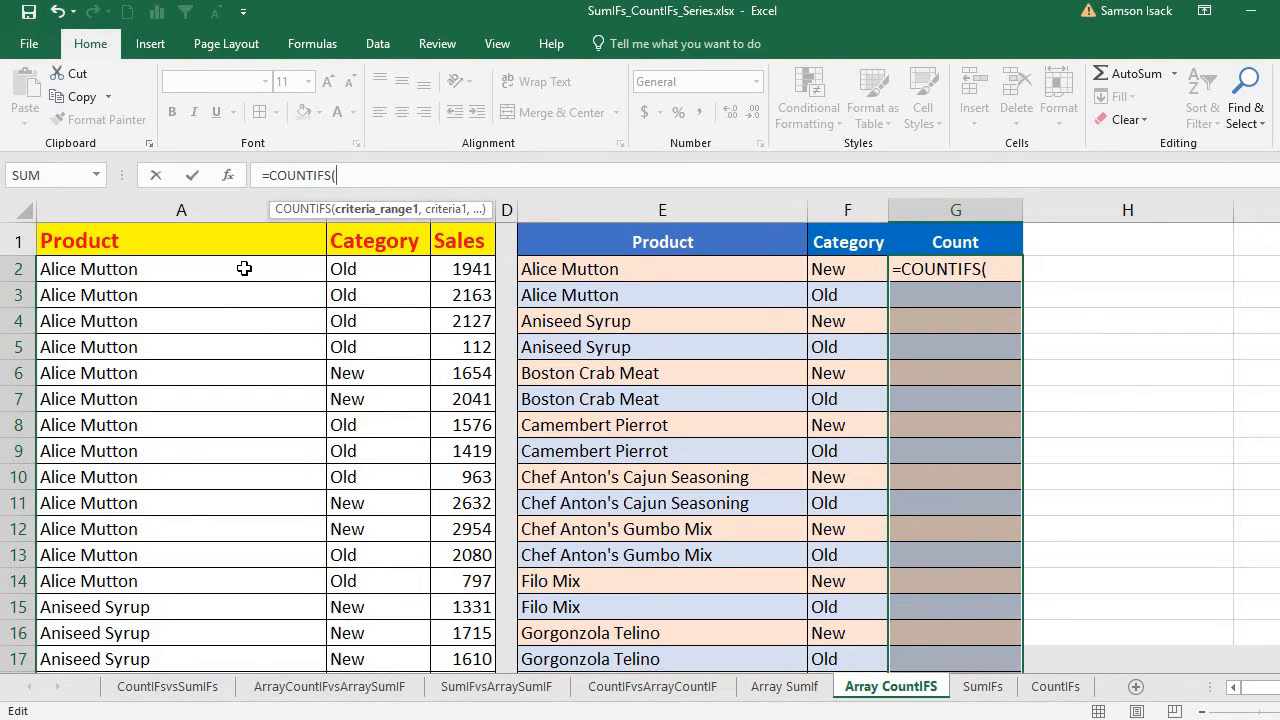
# - Set the source products A2:A278 as the first criteria range of the new COUNTIFS formula
pyautogui.moveTo(244, 268); pyautogui.dragTo(239, 703)
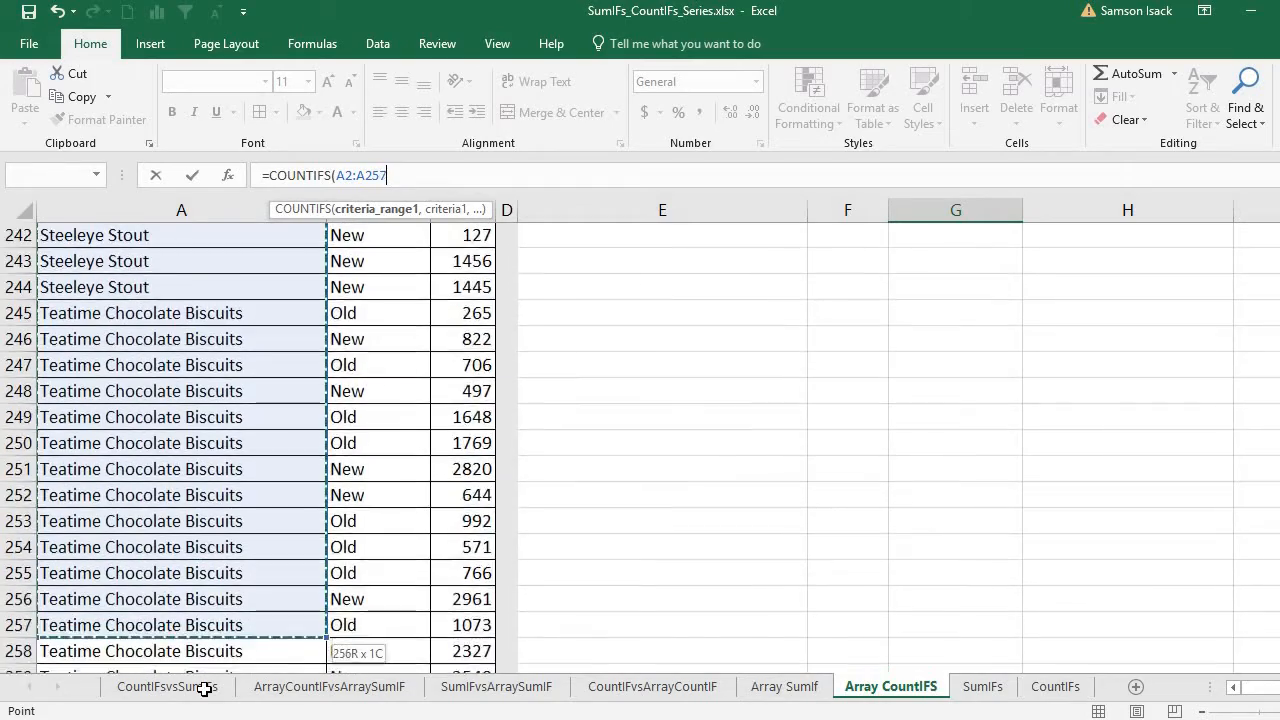
pyautogui.moveTo(204, 664); pyautogui.dragTo(212, 604)
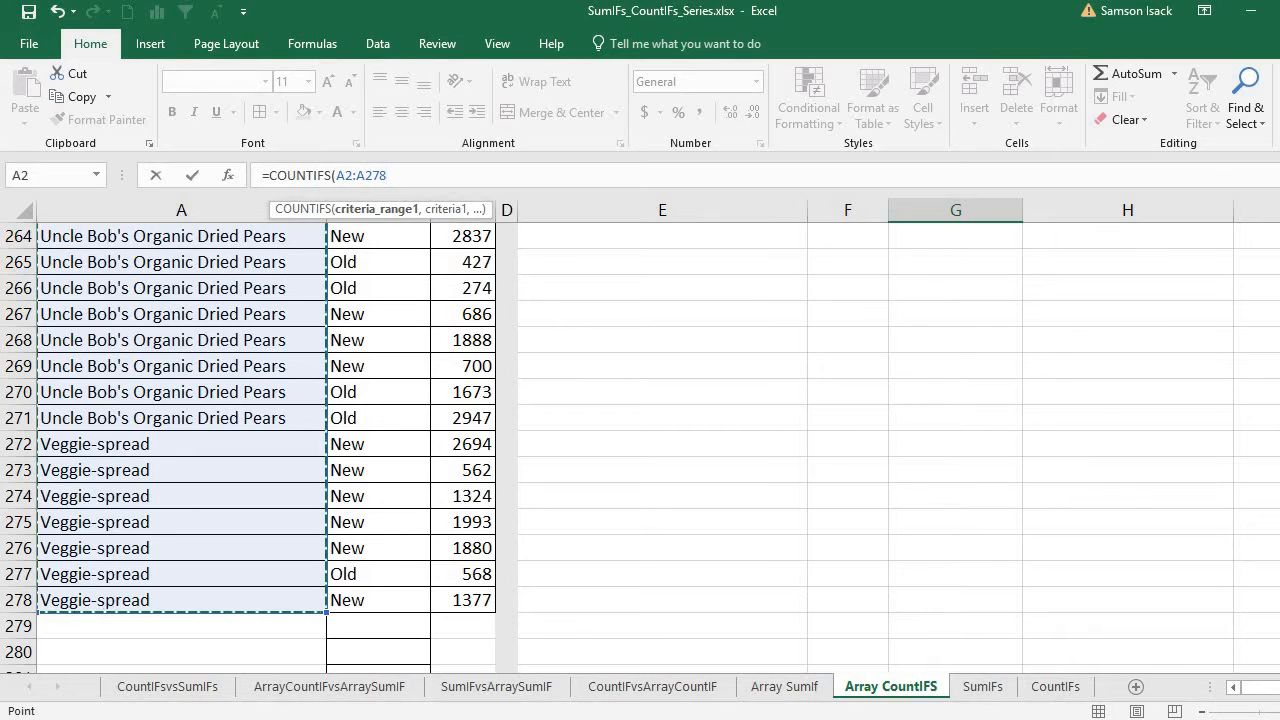
pyautogui.scroll(20, 640, 440)
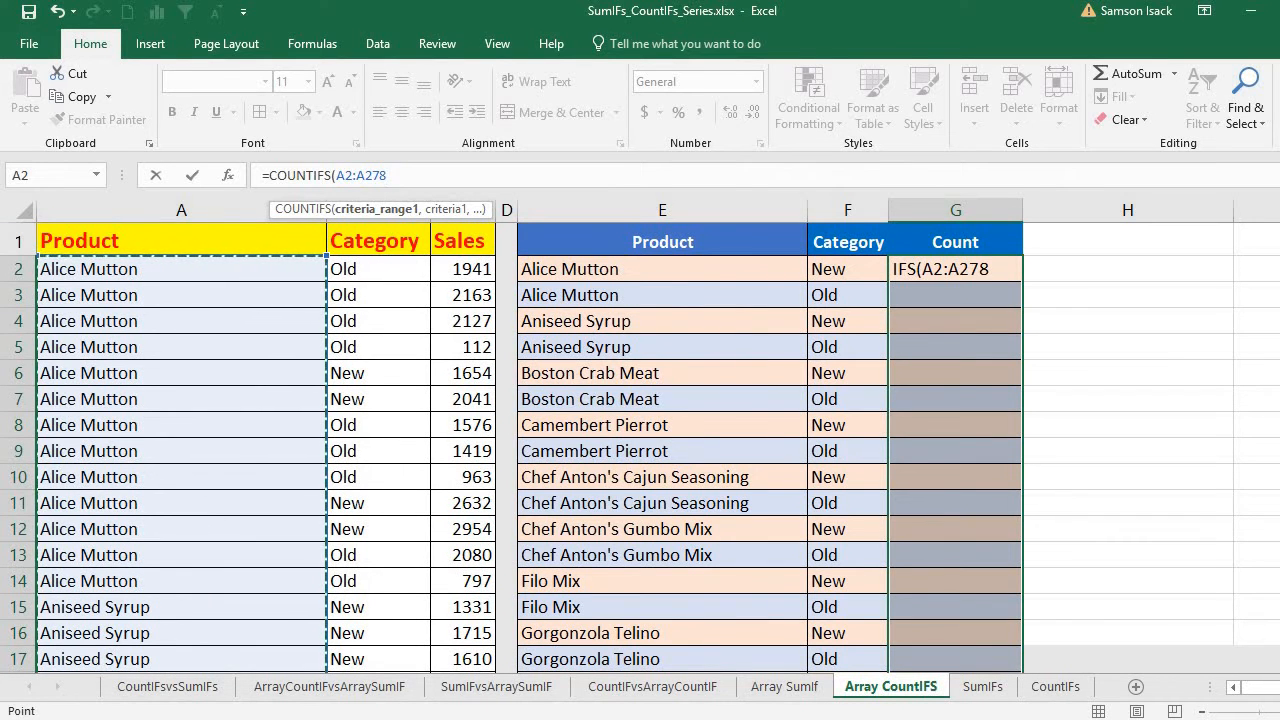
pyautogui.write(',')
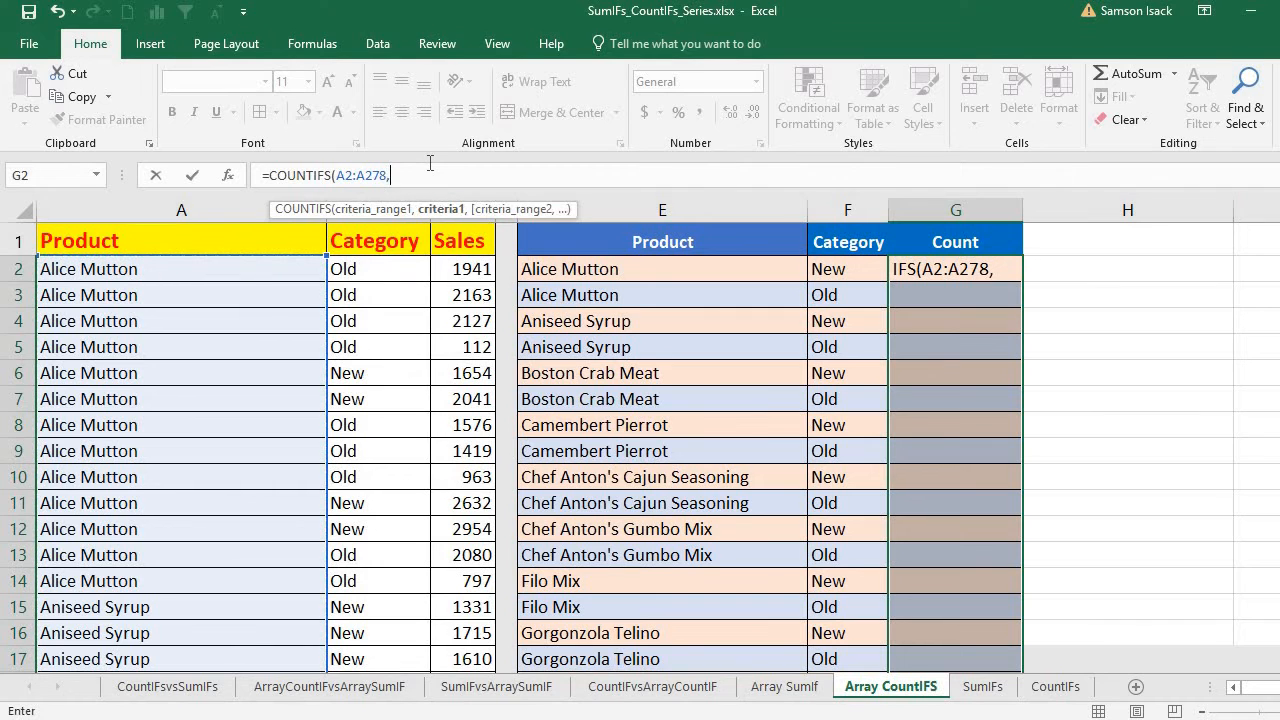
# - Set the summary products E2:E51 as the first criteria of the COUNTIFS formula
pyautogui.click(690, 272)
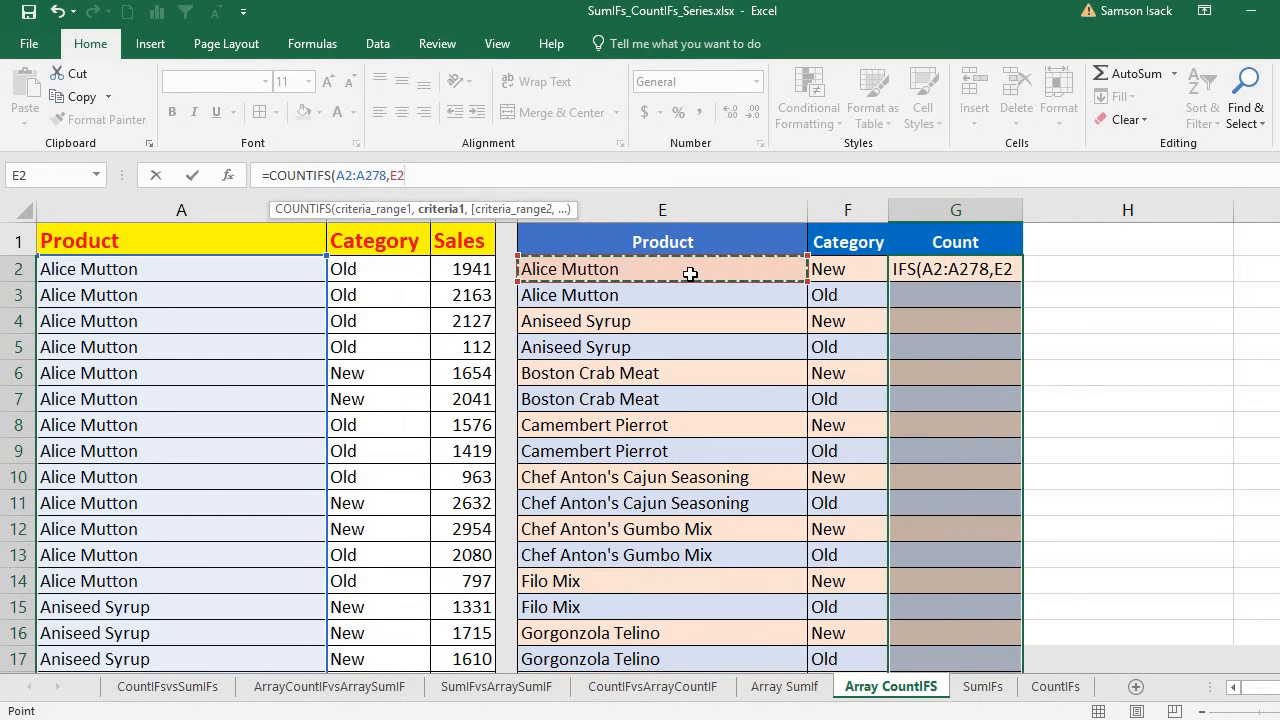
pyautogui.moveTo(690, 272); pyautogui.dragTo(674, 627)
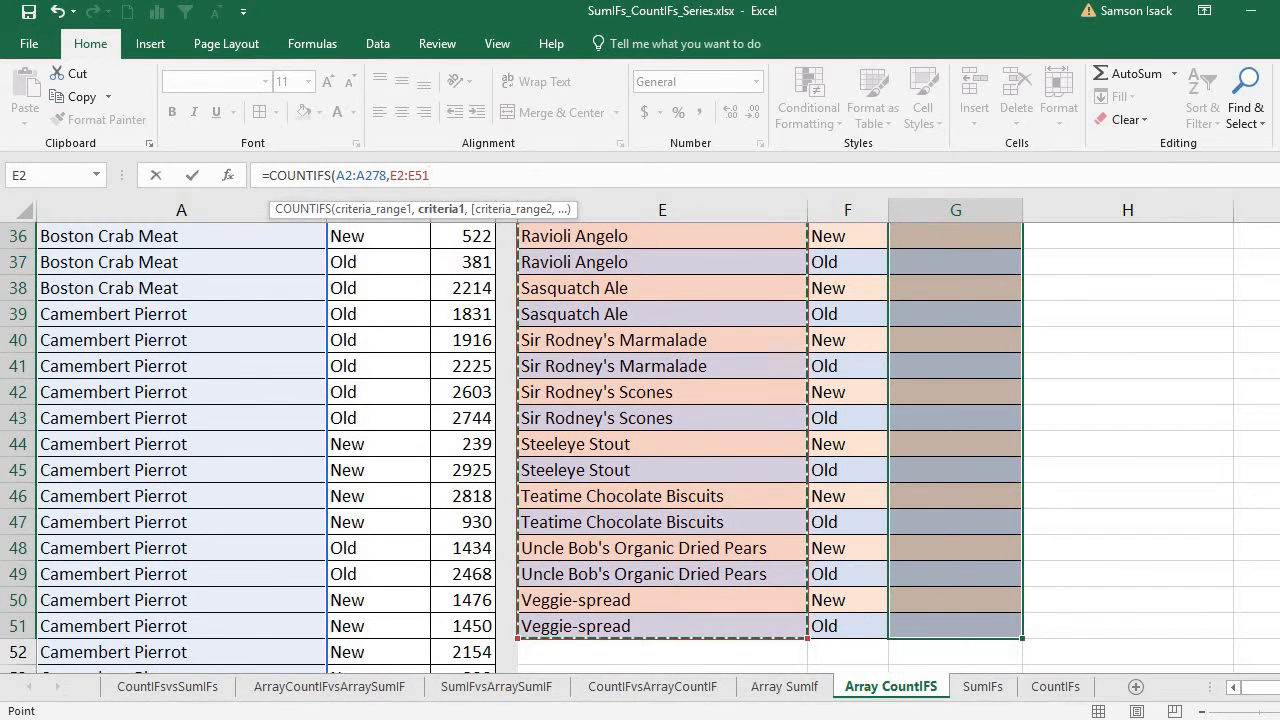
pyautogui.moveTo(1279, 286); pyautogui.dragTo(1279, 238)
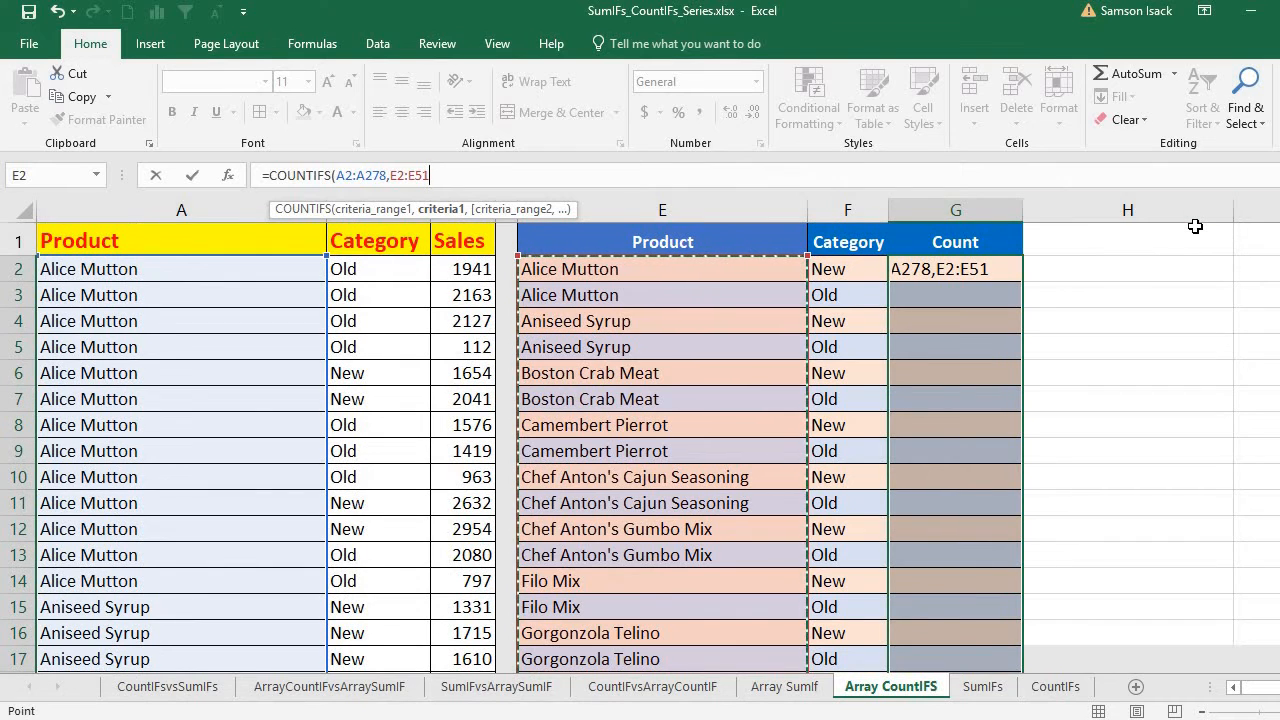
pyautogui.write(',')
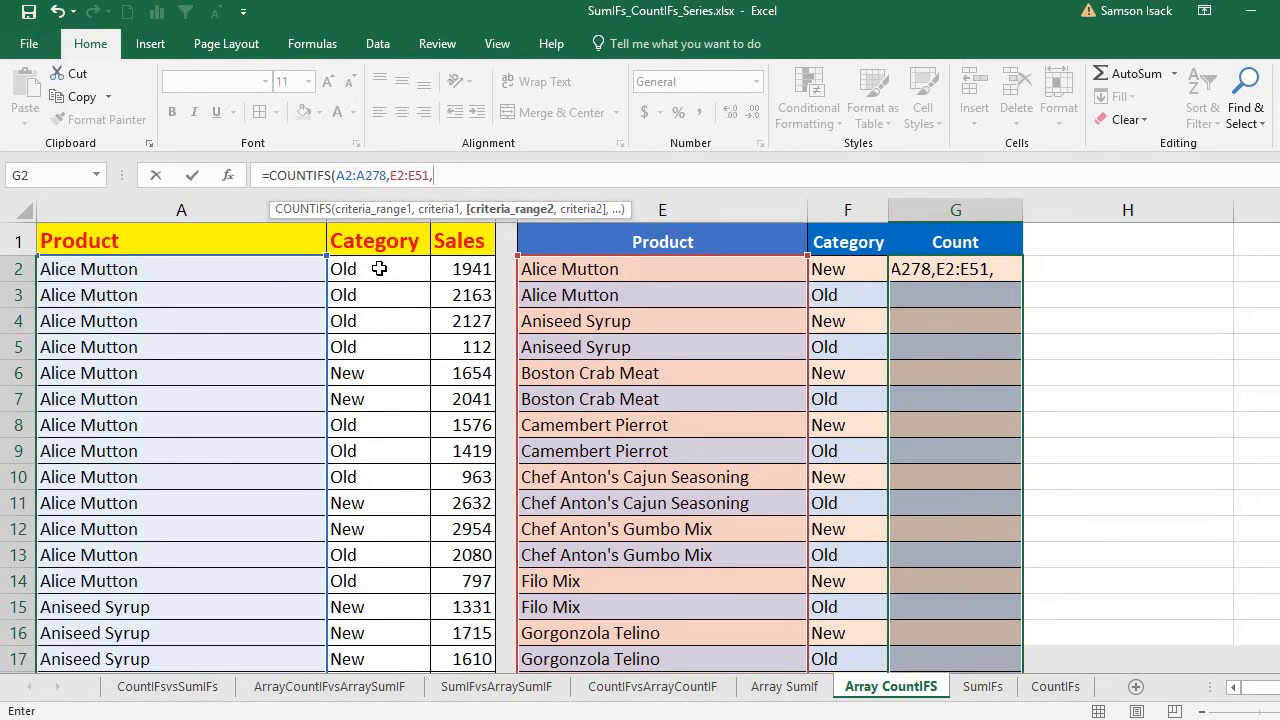
# - Add the source categories B2:B278 as the second criteria range of the COUNTIFS formula
pyautogui.moveTo(380, 270); pyautogui.dragTo(432, 664)
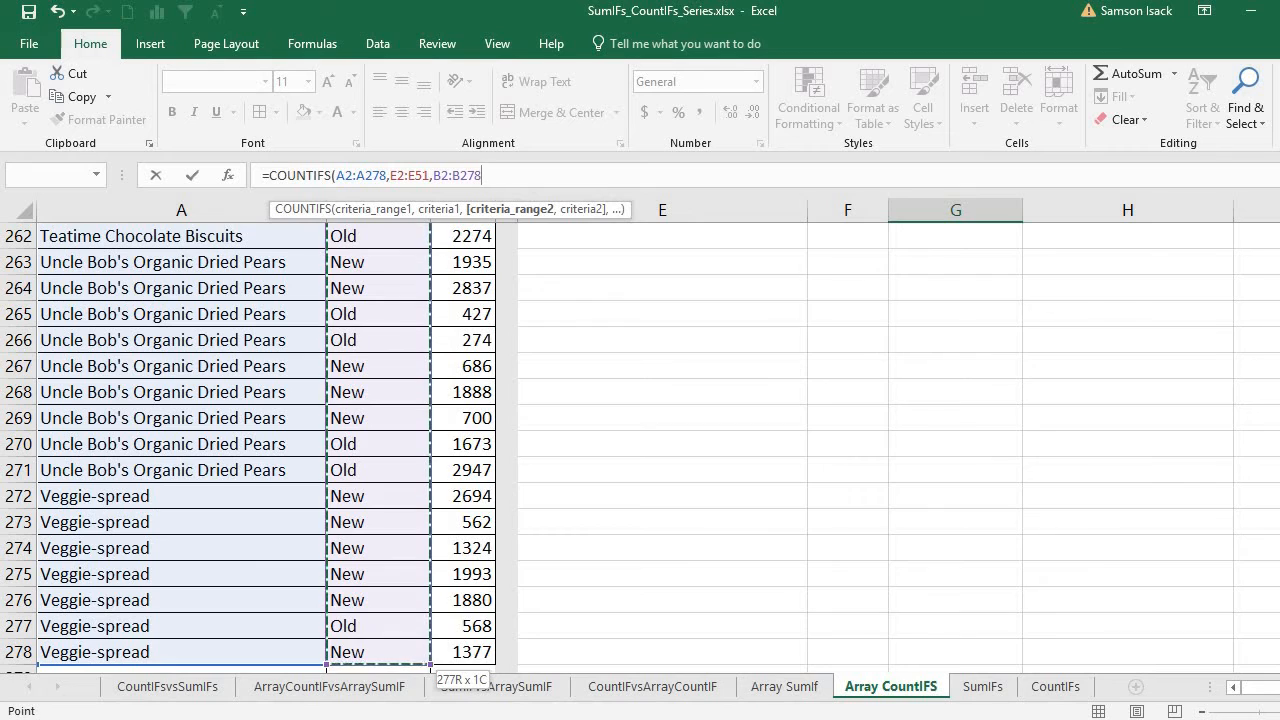
pyautogui.moveTo(1279, 645); pyautogui.dragTo(1279, 235)
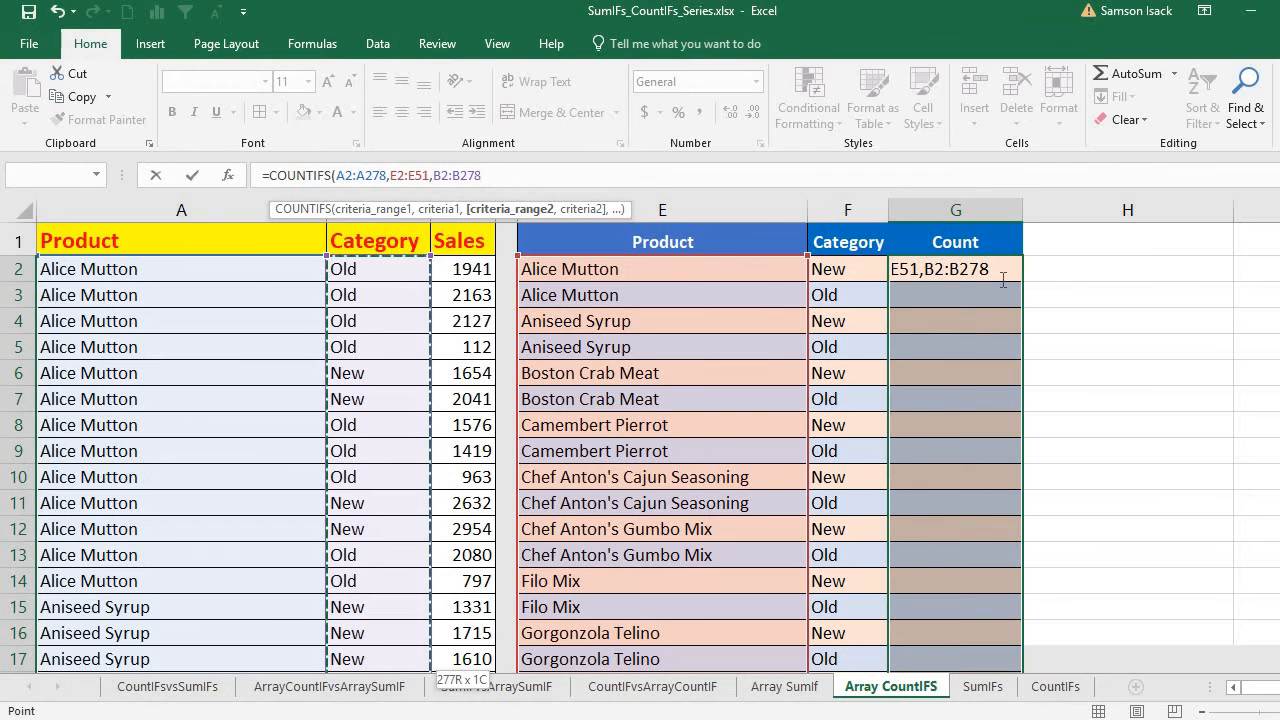
pyautogui.press('F2')
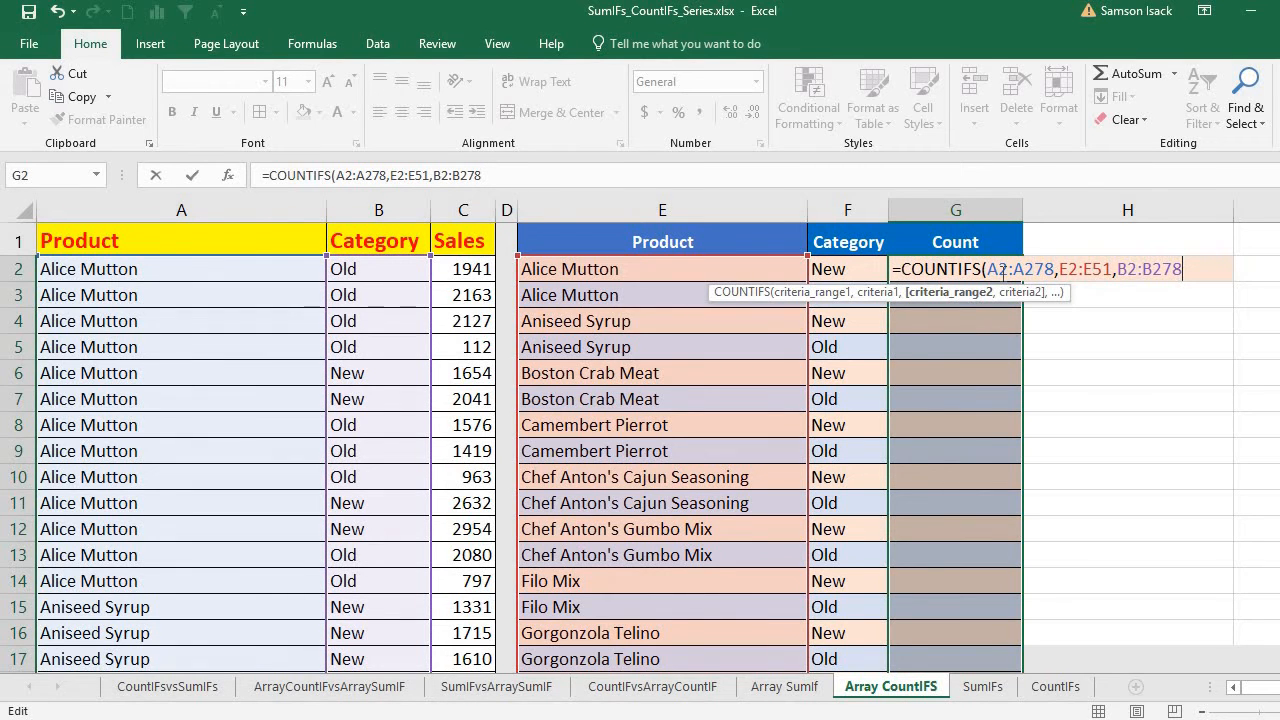
pyautogui.write(',')
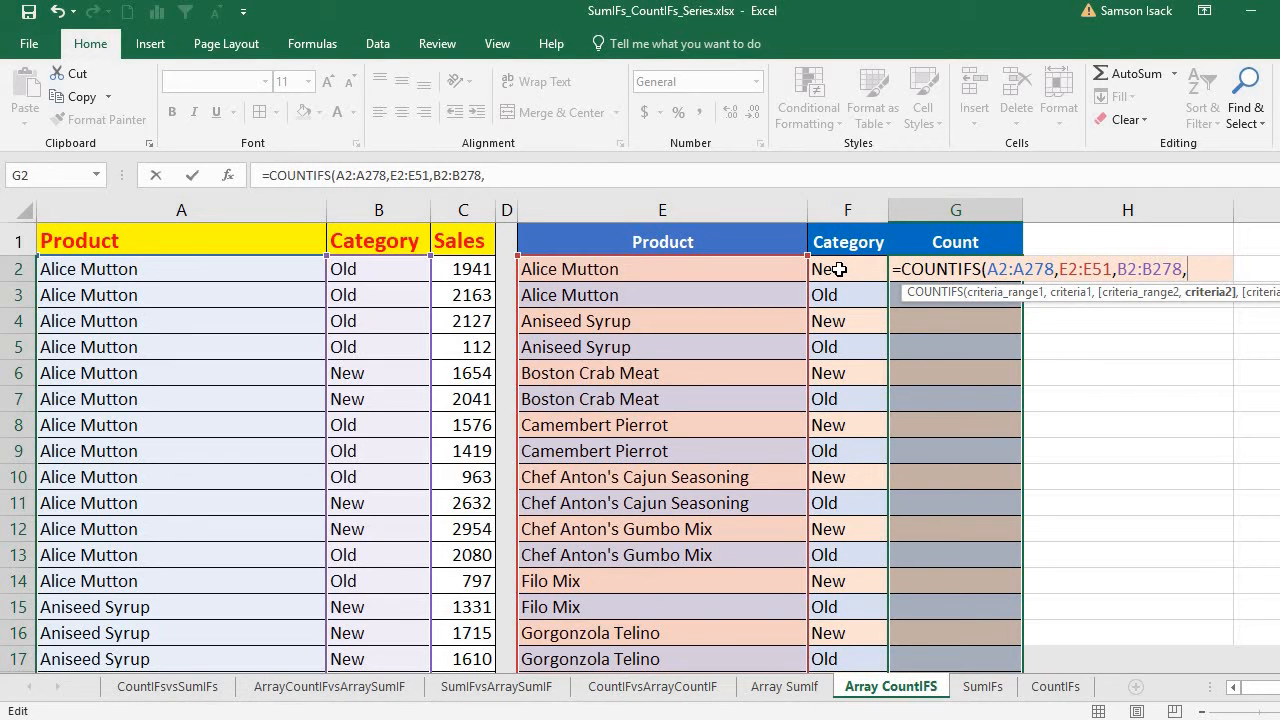
# - Set the summary categories F2:F51 as the second criteria and enter the completed COUNTIFS as an array formula across G2:G51
pyautogui.moveTo(838, 269); pyautogui.dragTo(832, 588)
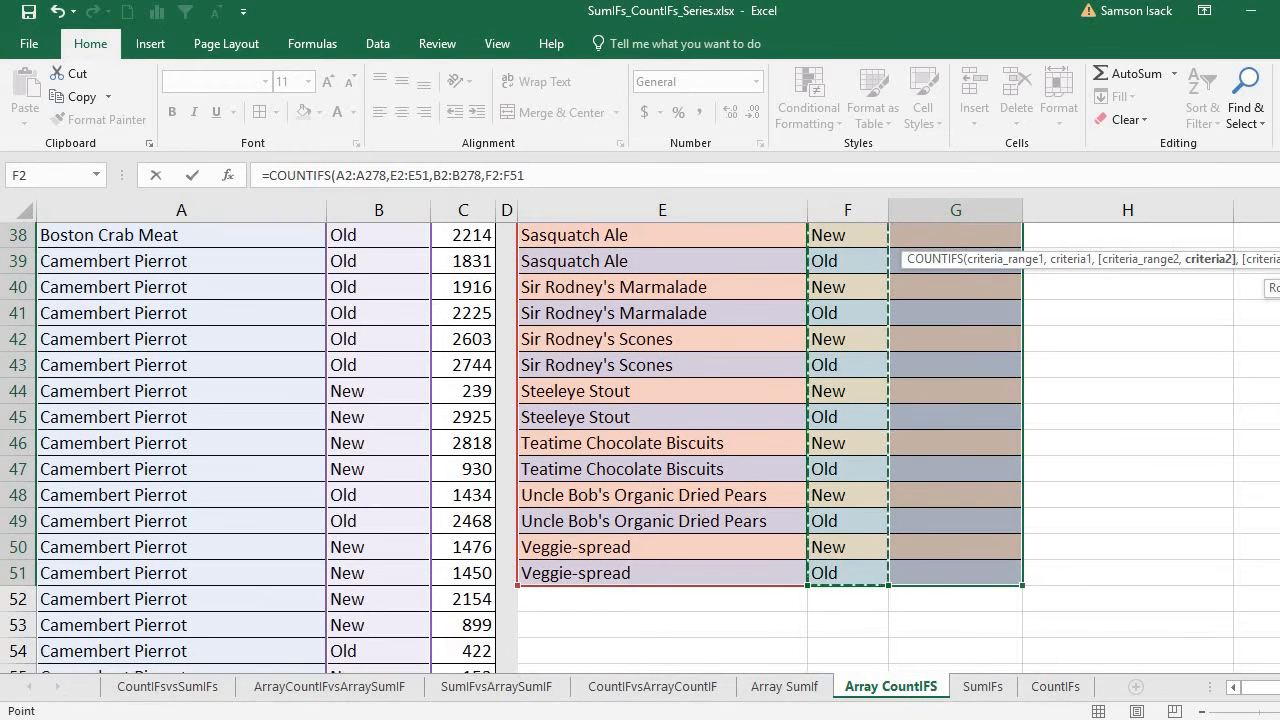
pyautogui.hotkey('ctrl', 'BackSpace')
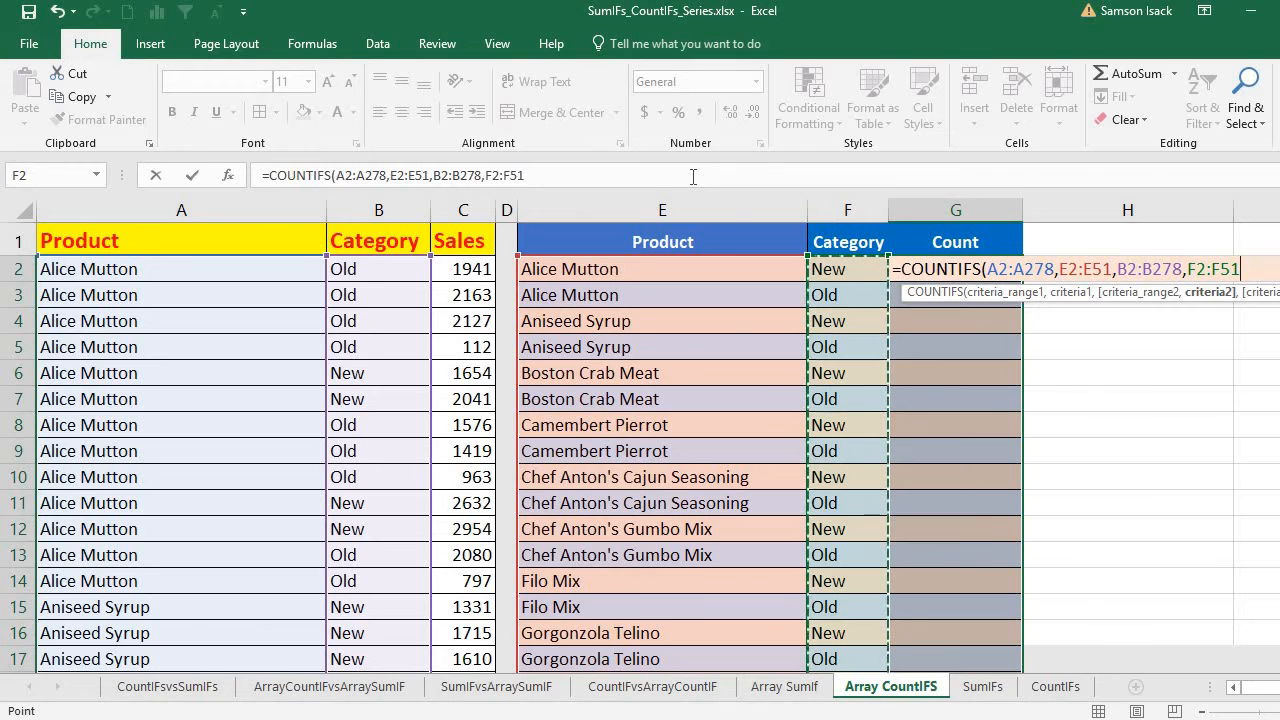
pyautogui.write(')')
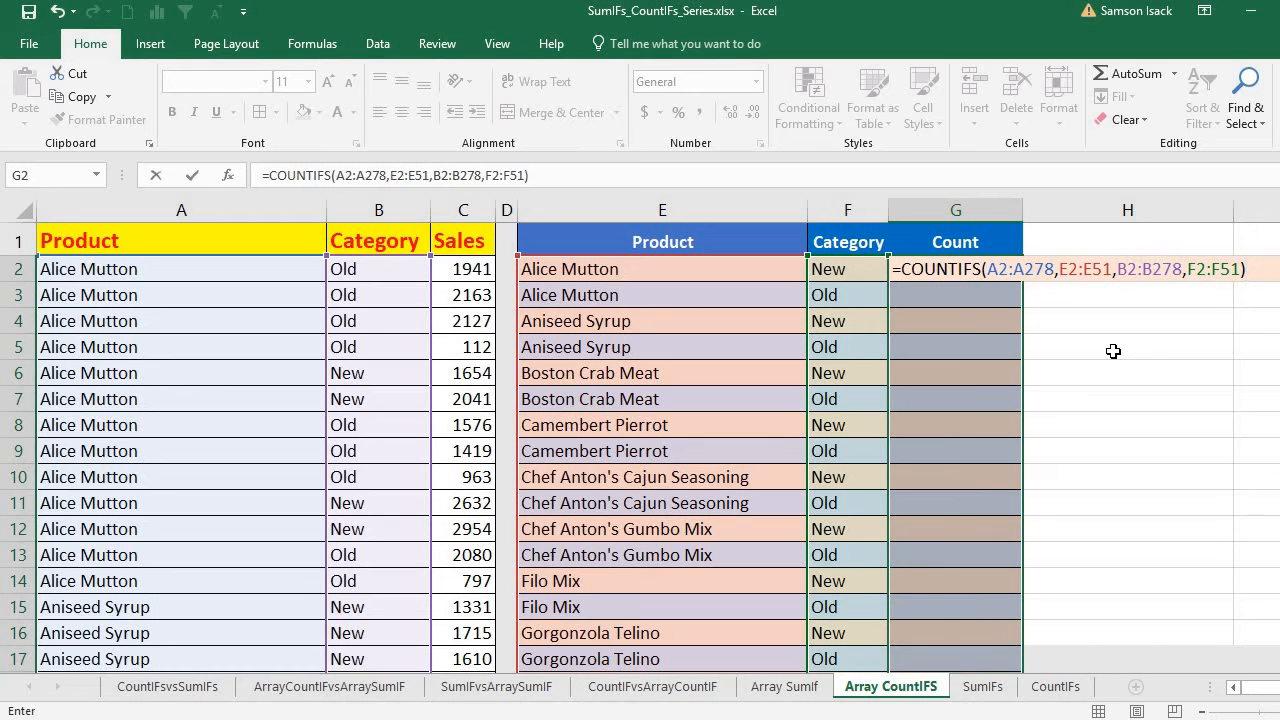
pyautogui.hotkey('ctrl', 'shift', 'Return')
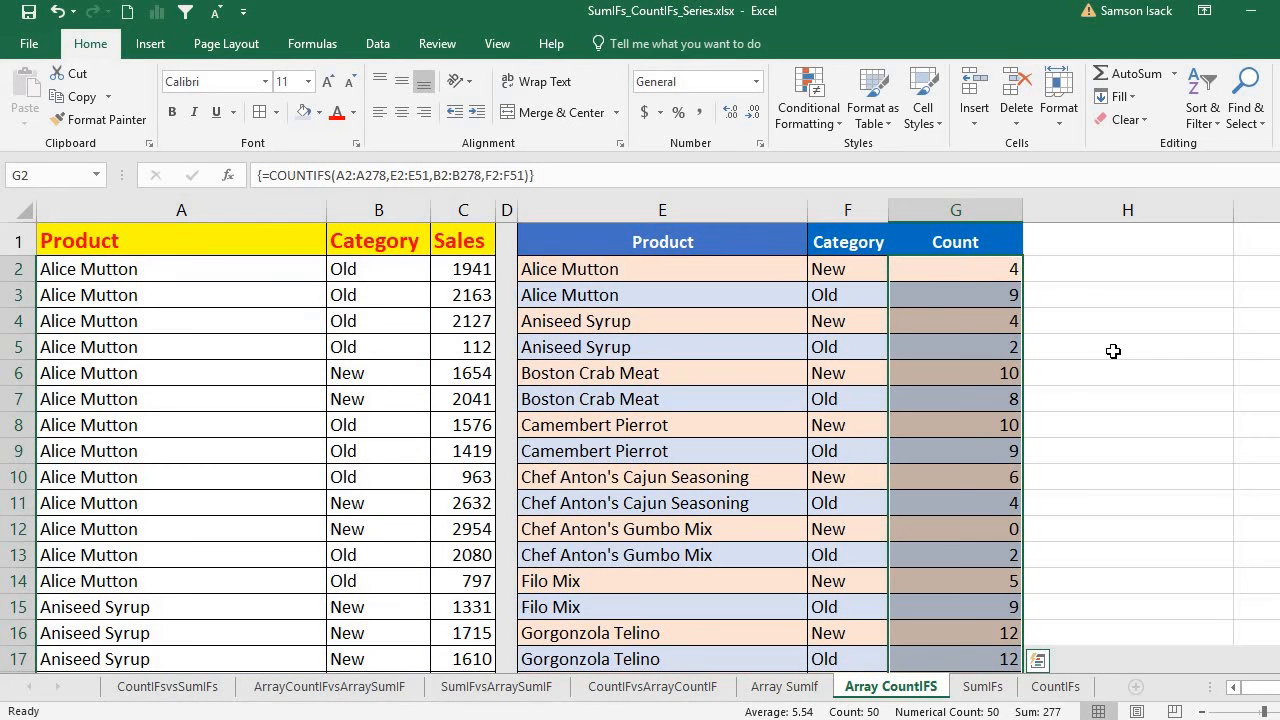
# - Review the counts down the Count column and compare the array formula held in G2, G3 and G4
pyautogui.click(995, 269)
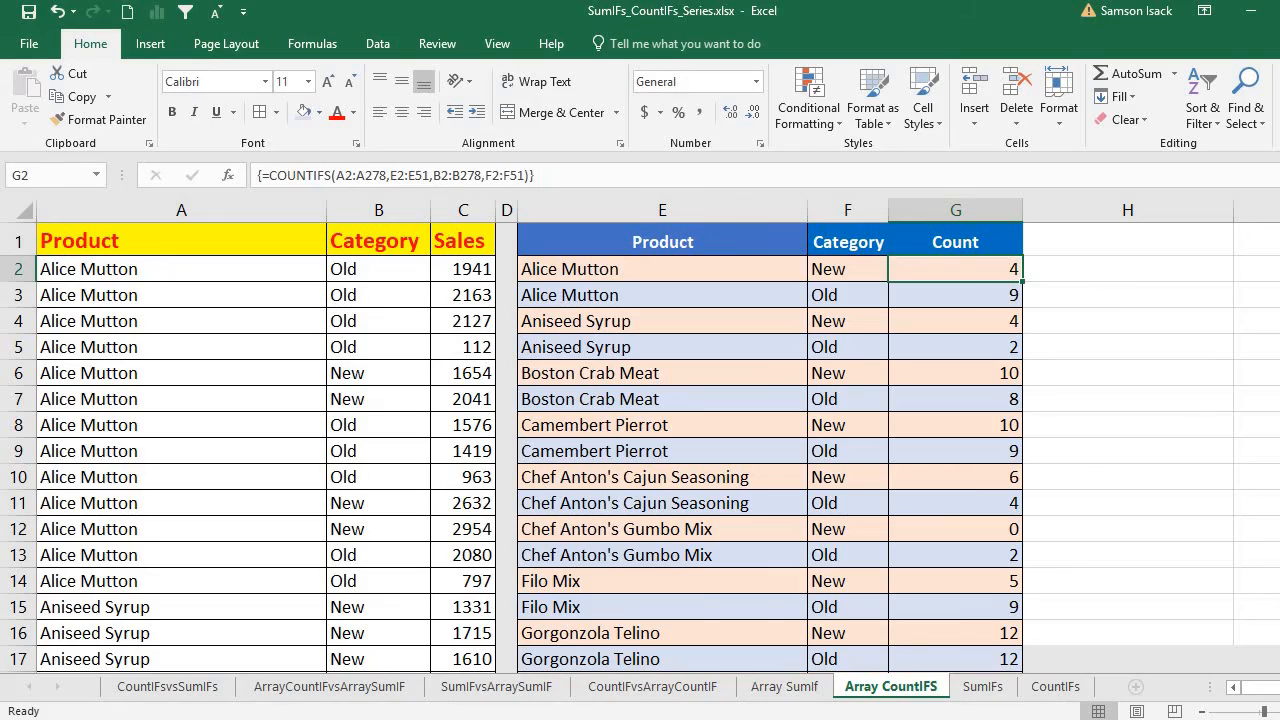
pyautogui.scroll(-9, 640, 445)
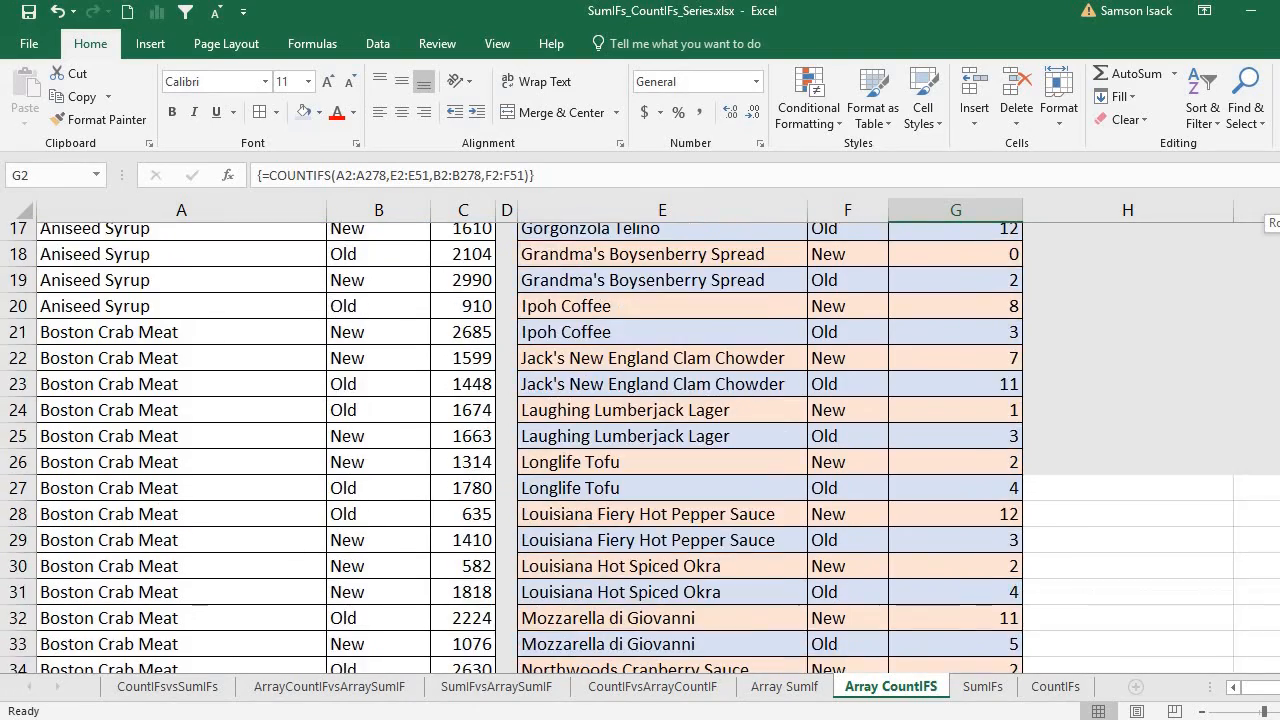
pyautogui.scroll(-4, 640, 445)
pyautogui.scroll(13, 640, 445)
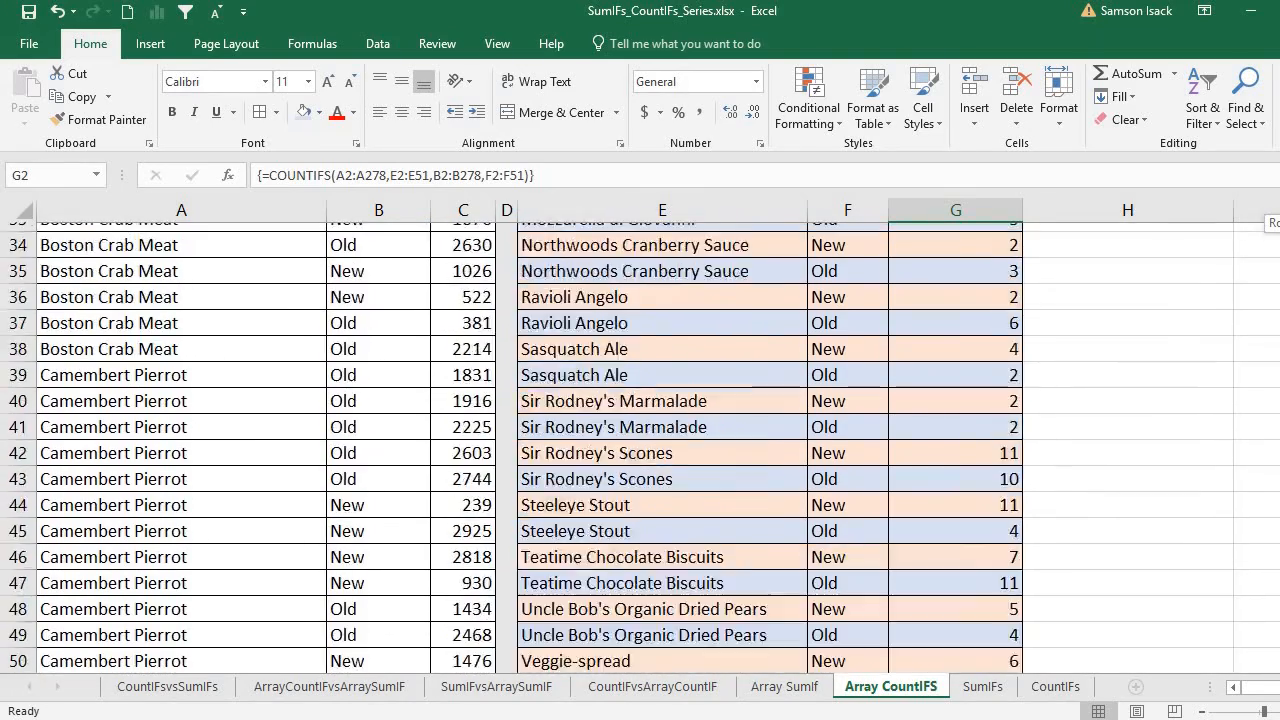
pyautogui.click(955, 318)
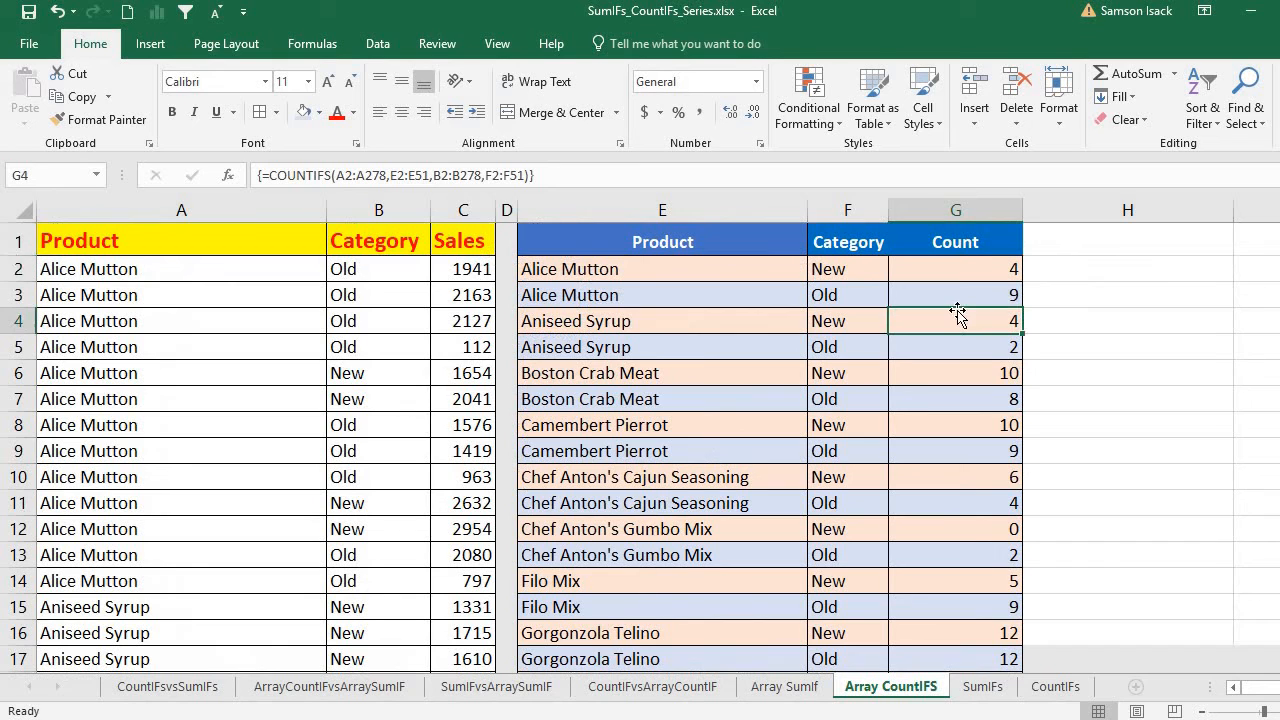
pyautogui.click(958, 262)
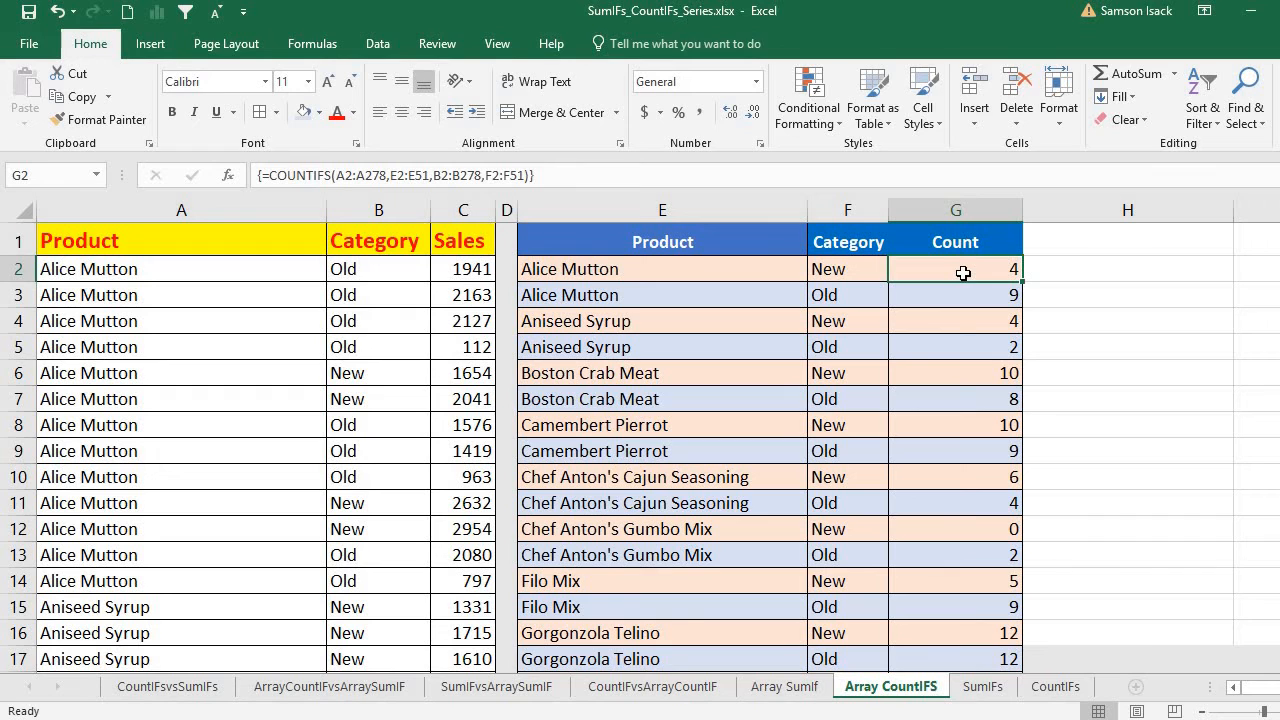
pyautogui.click(966, 289)
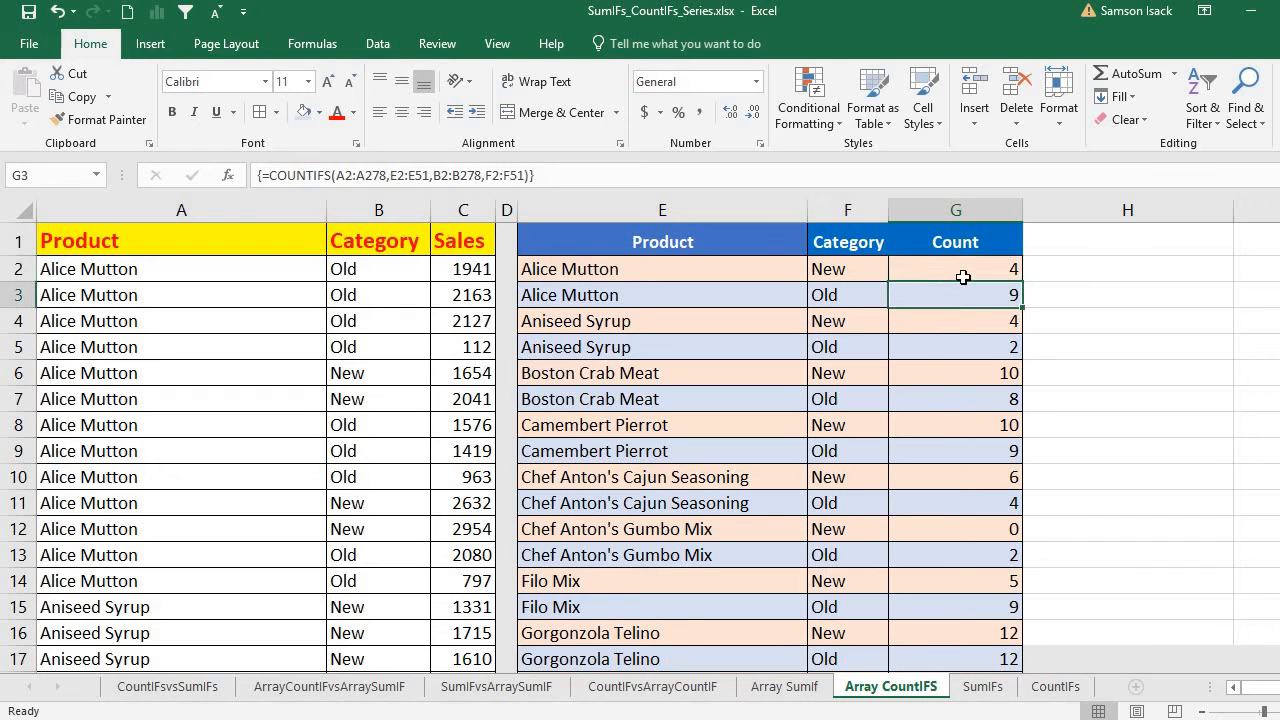
pyautogui.click(963, 277)
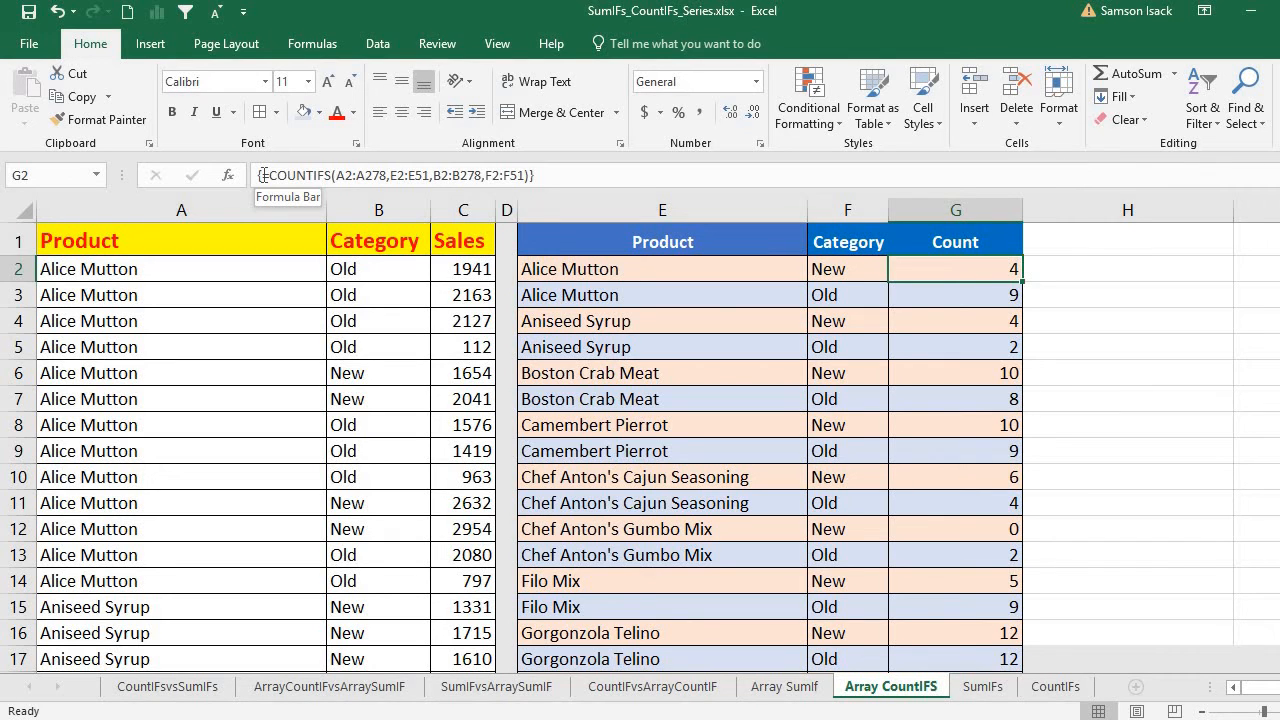
pyautogui.click(962, 297)
# - Check the Alice Mutton New and Old counts in the summary table against the source records in A2:C14
pyautogui.click(763, 274)
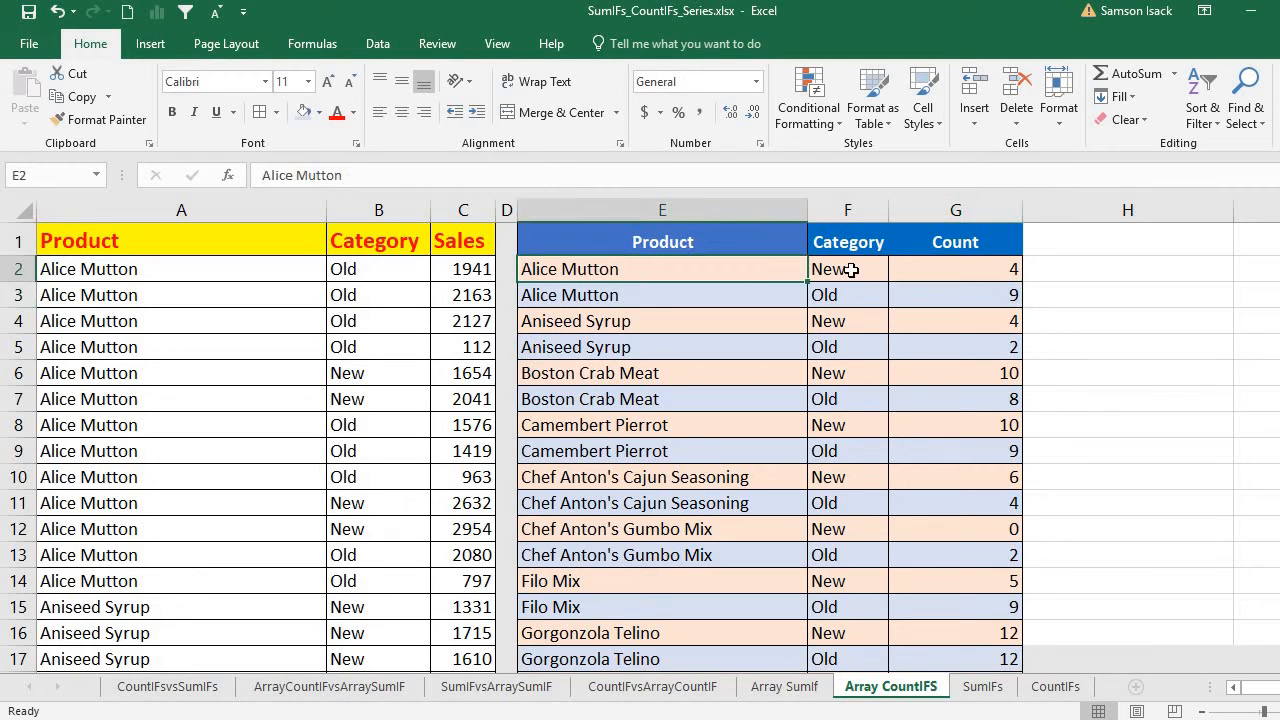
pyautogui.click(846, 267)
pyautogui.click(937, 293)
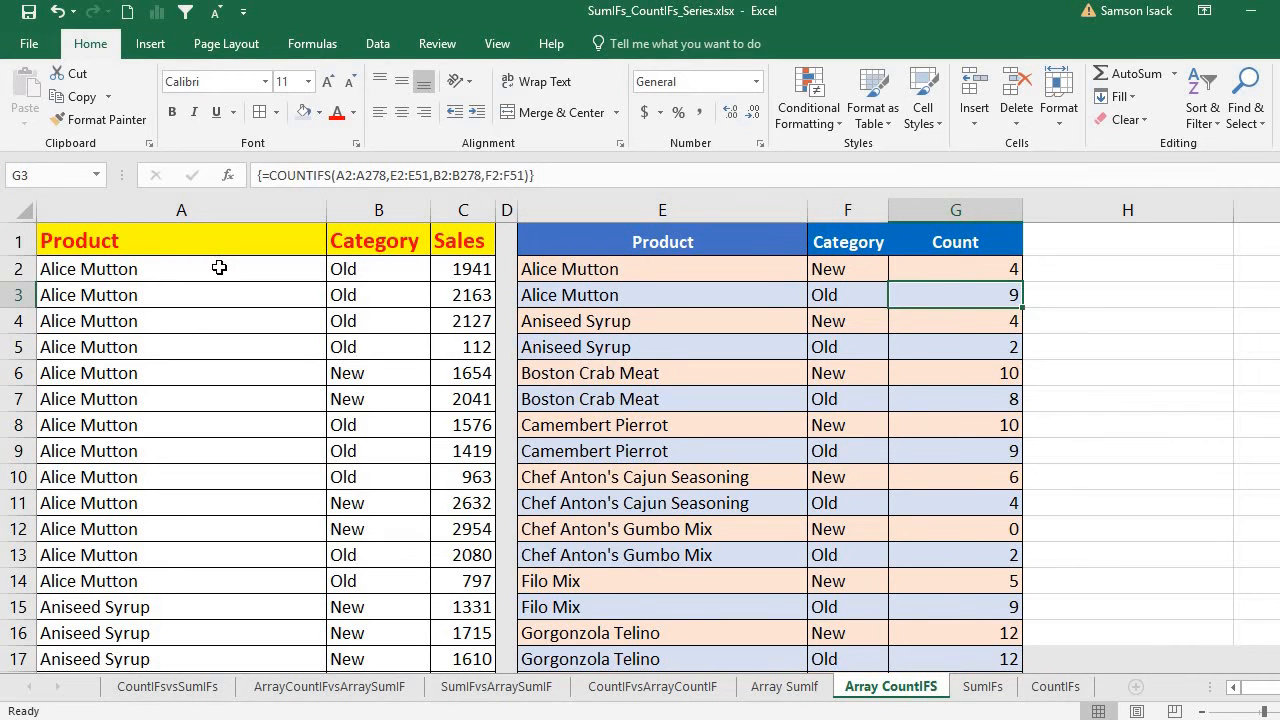
pyautogui.moveTo(220, 268); pyautogui.dragTo(453, 582)
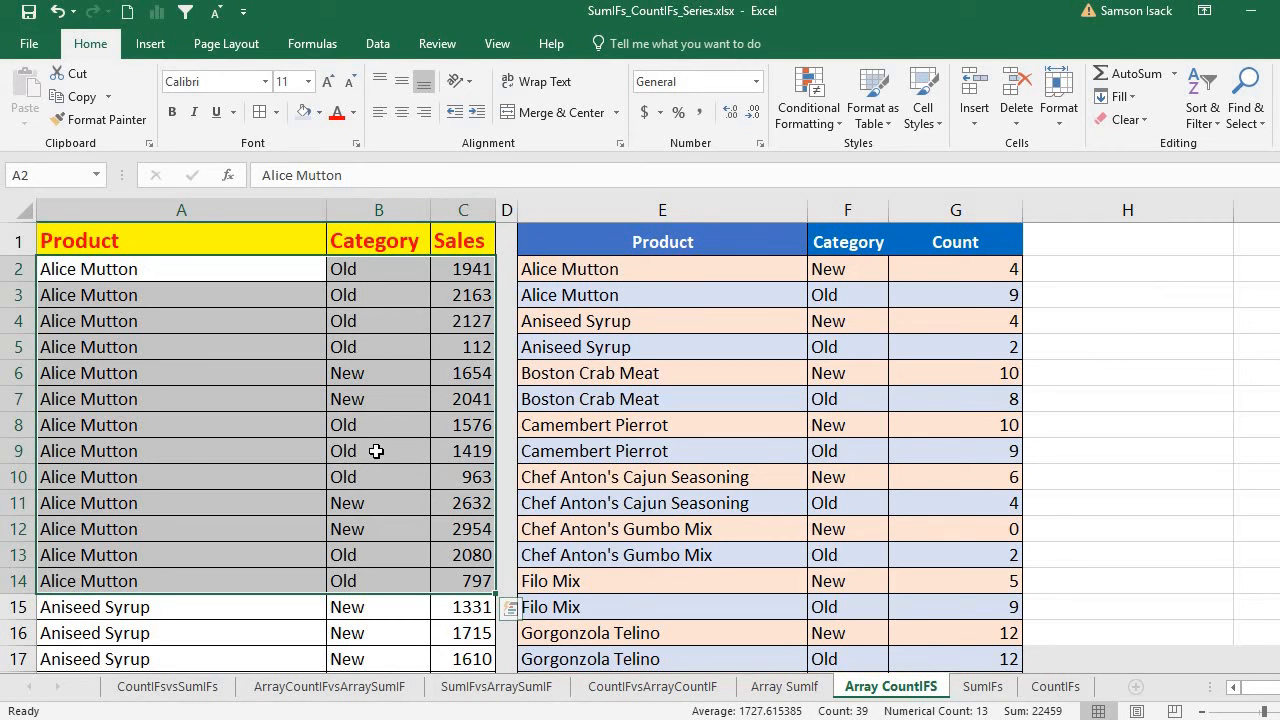
pyautogui.click(383, 540)
pyautogui.click(383, 582)
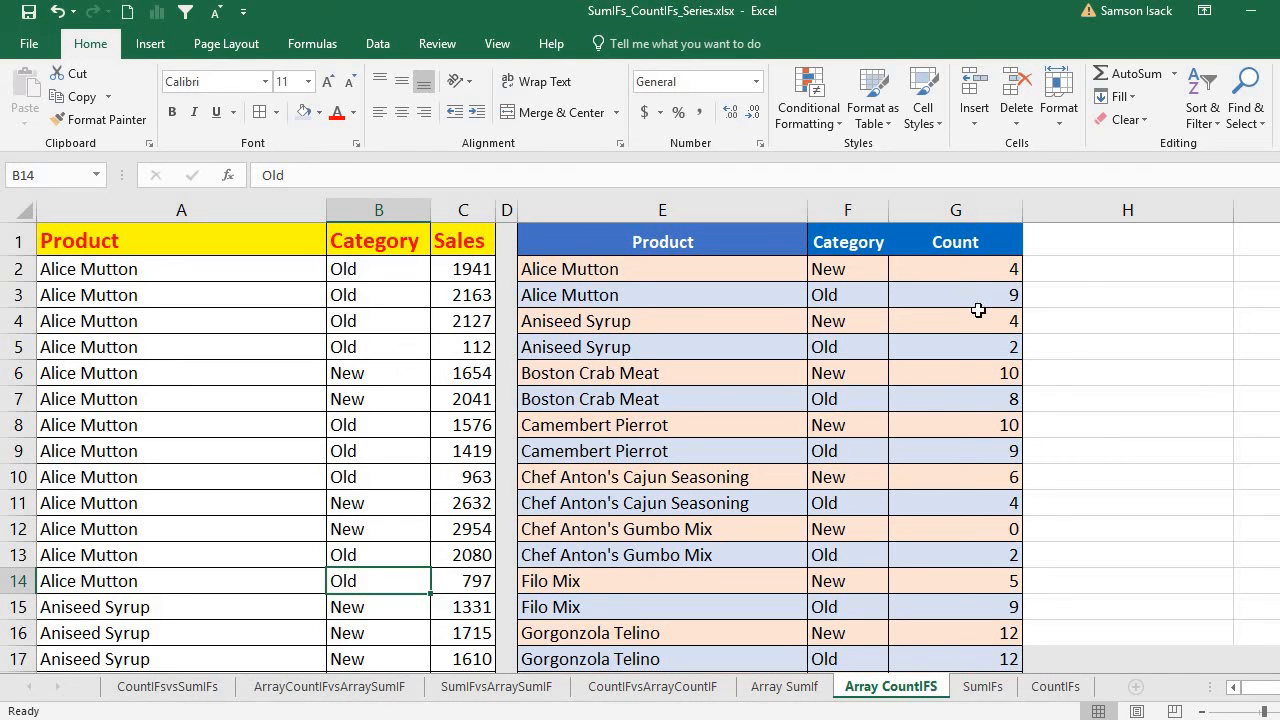
pyautogui.click(742, 260)
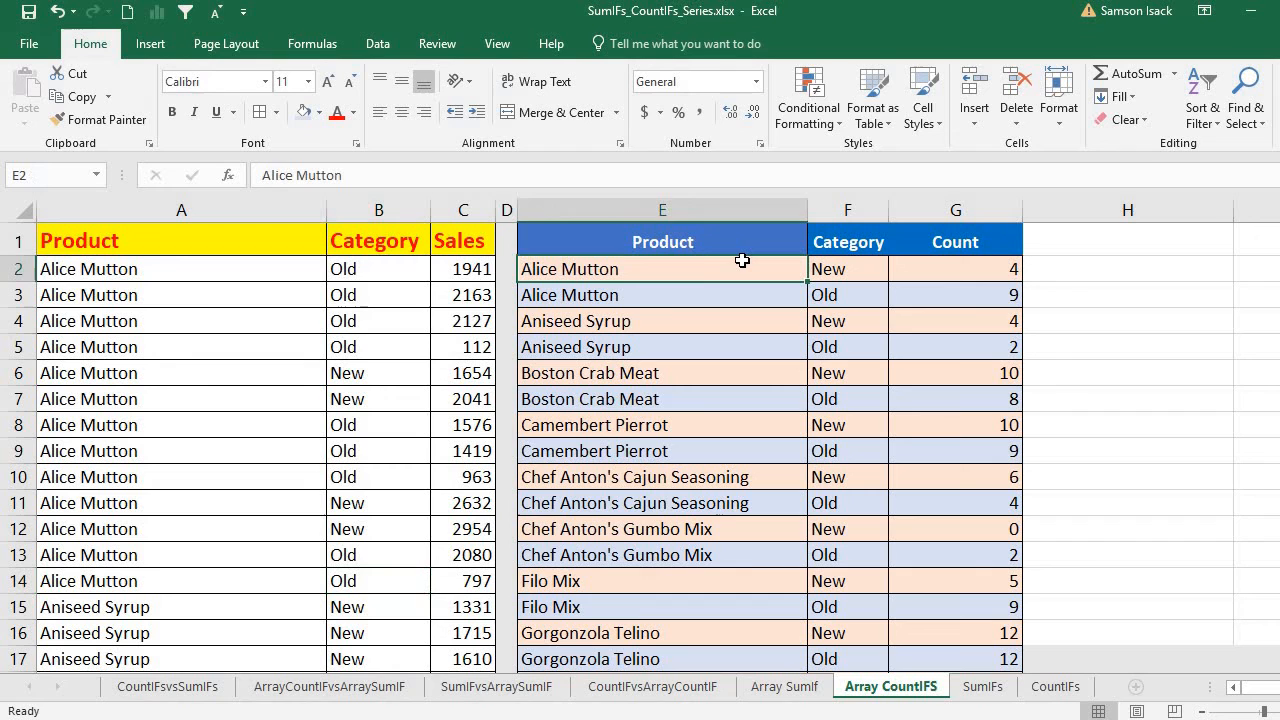
pyautogui.click(855, 263)
pyautogui.moveTo(855, 263); pyautogui.dragTo(752, 277)
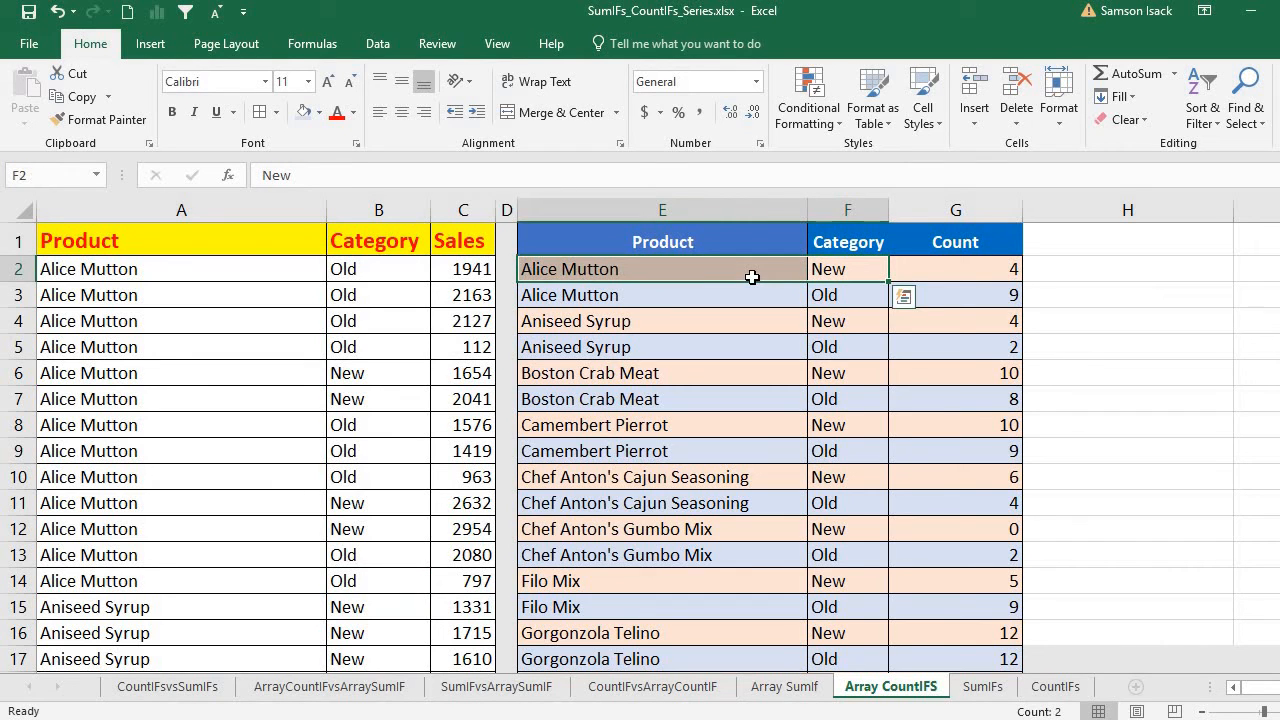
pyautogui.click(974, 269)
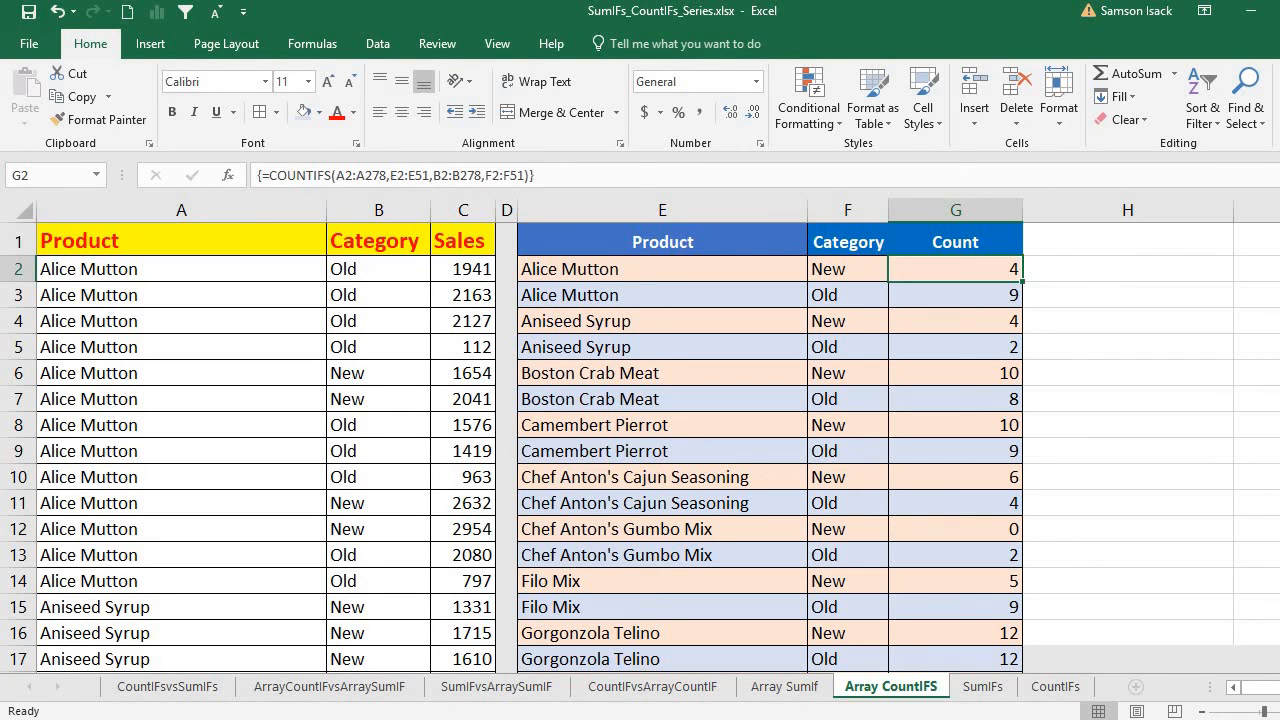
# - Total the Count column in G52 with the formula =SUM(G2:G51)
pyautogui.scroll(-14, 640, 440)
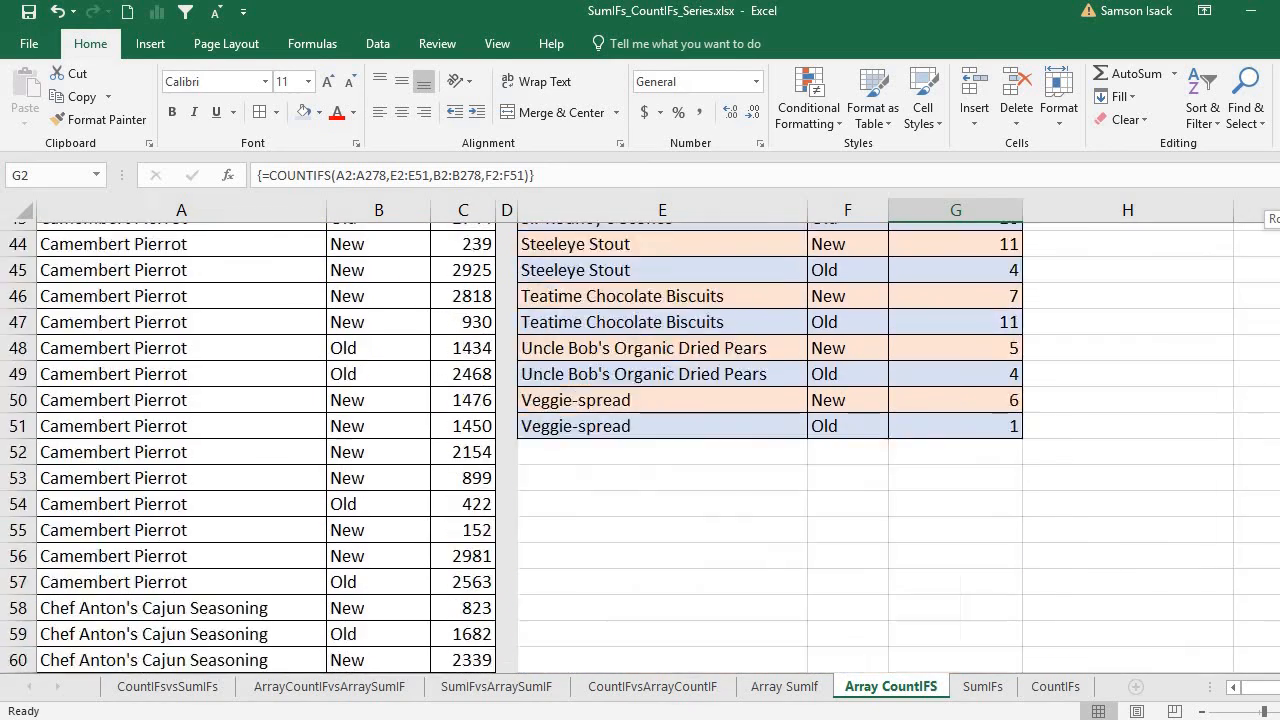
pyautogui.moveTo(1279, 285)
pyautogui.mouseDown()
pyautogui.moveTo(1279, 315)
pyautogui.moveTo(1279, 287)
pyautogui.mouseUp()
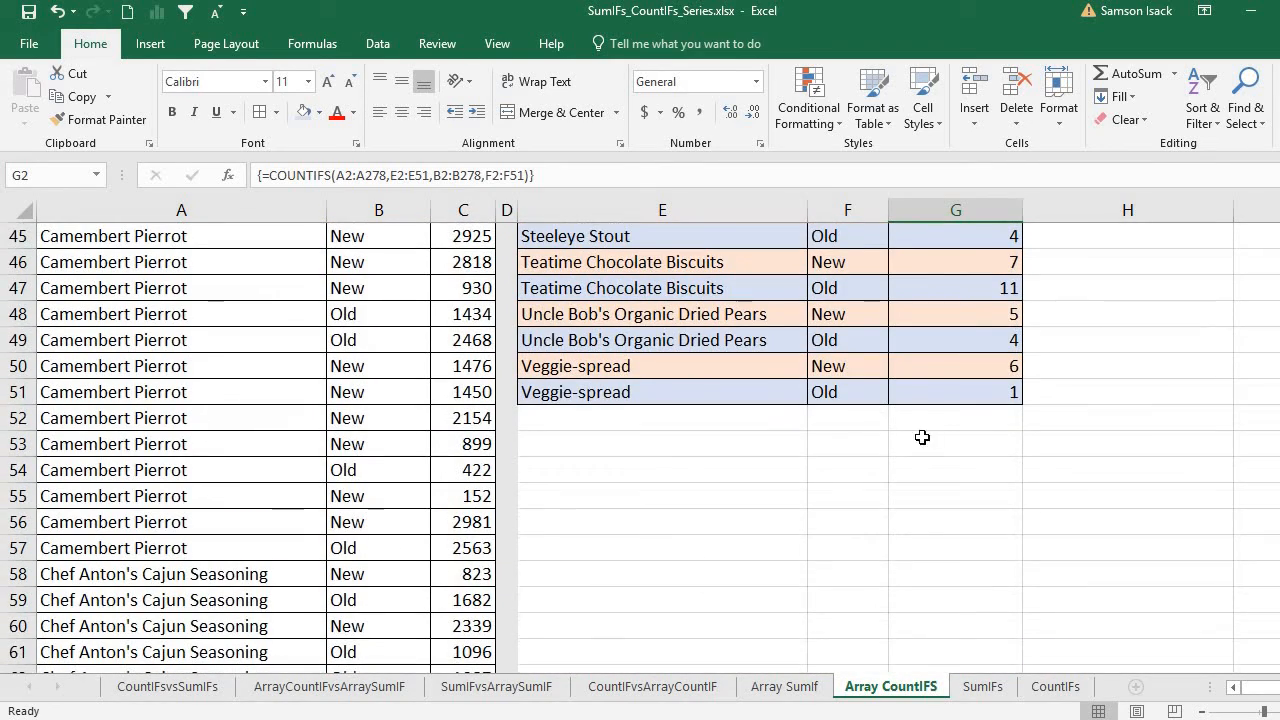
pyautogui.click(936, 429)
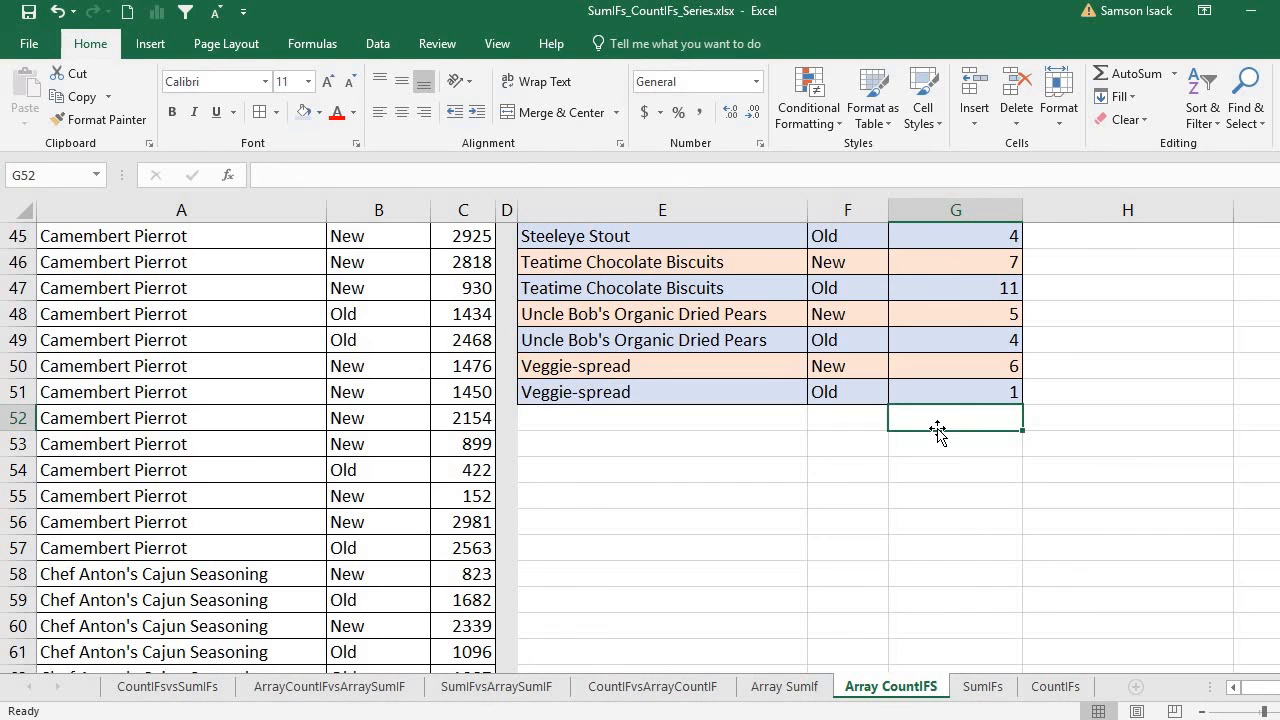
pyautogui.write('=s')
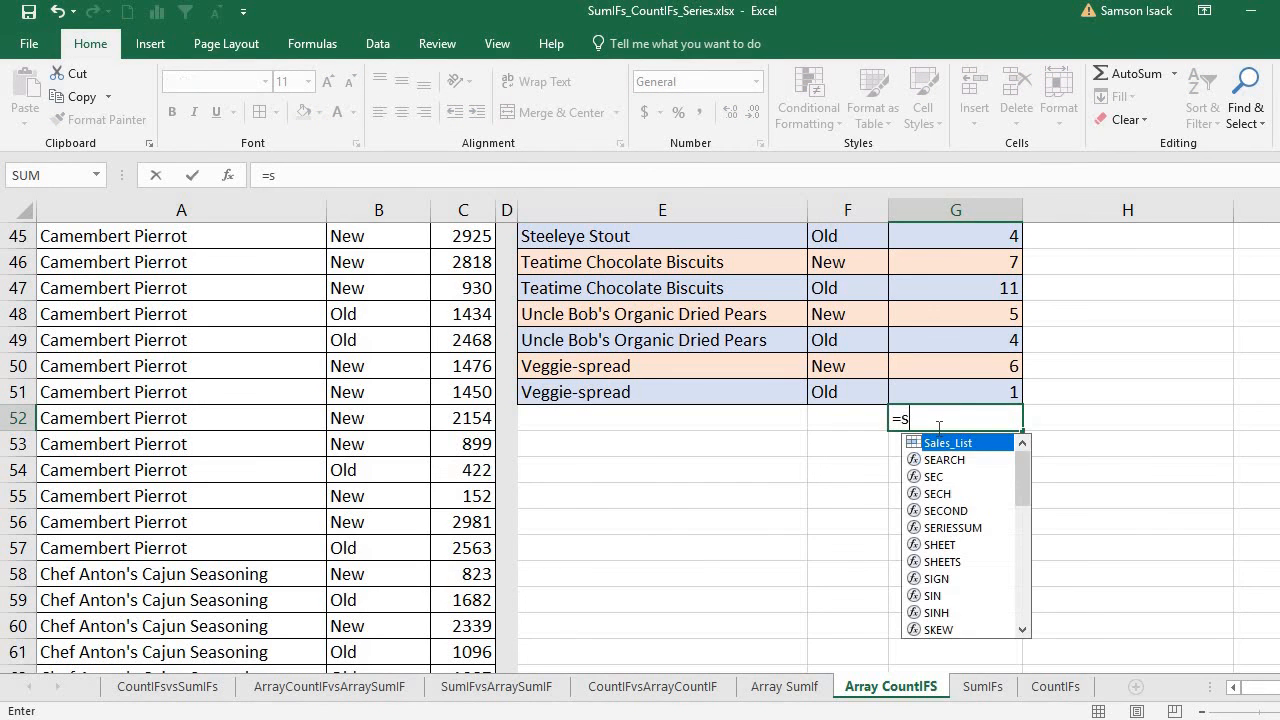
pyautogui.write('um(')
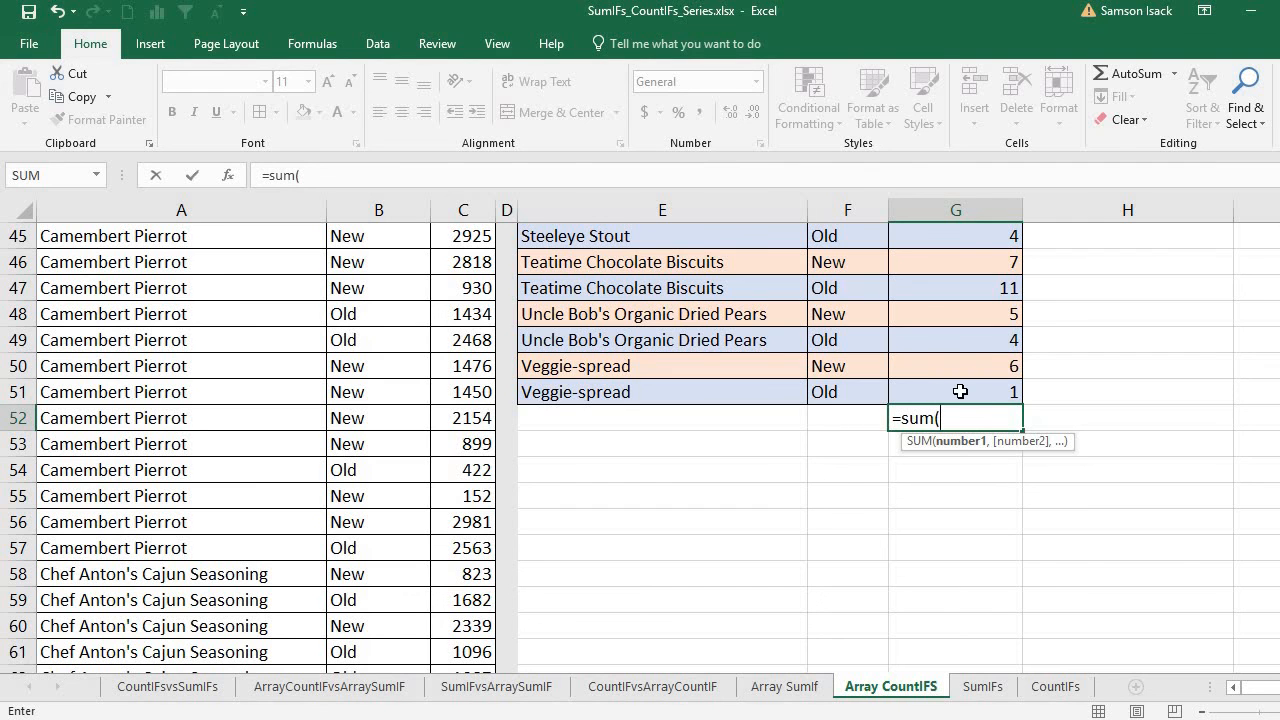
pyautogui.moveTo(960, 391); pyautogui.dragTo(968, 265)
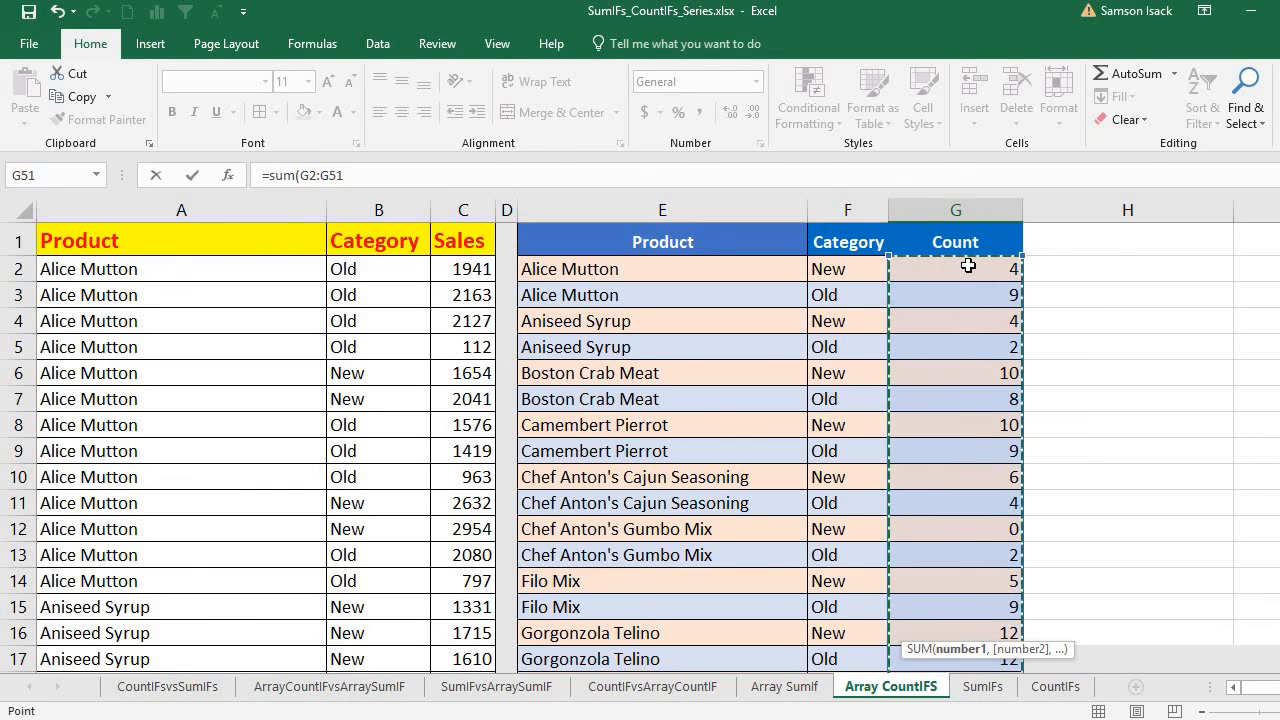
pyautogui.press('Return')
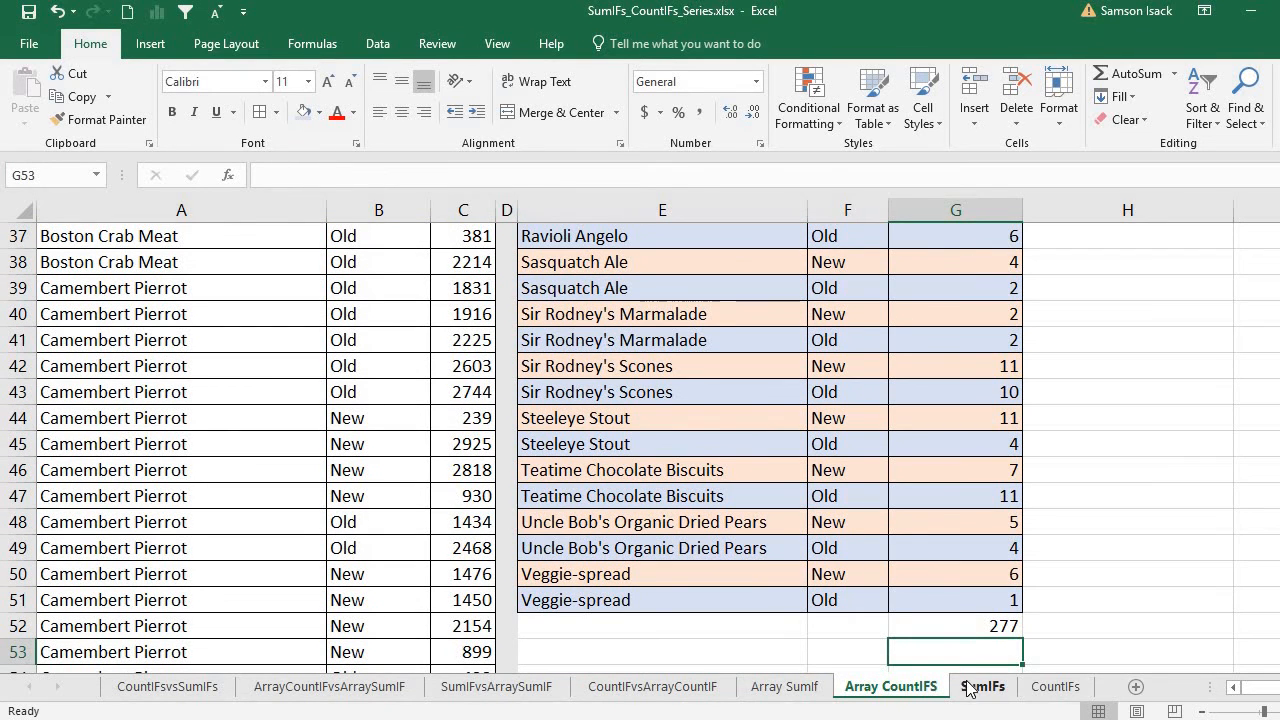
pyautogui.click(969, 631)
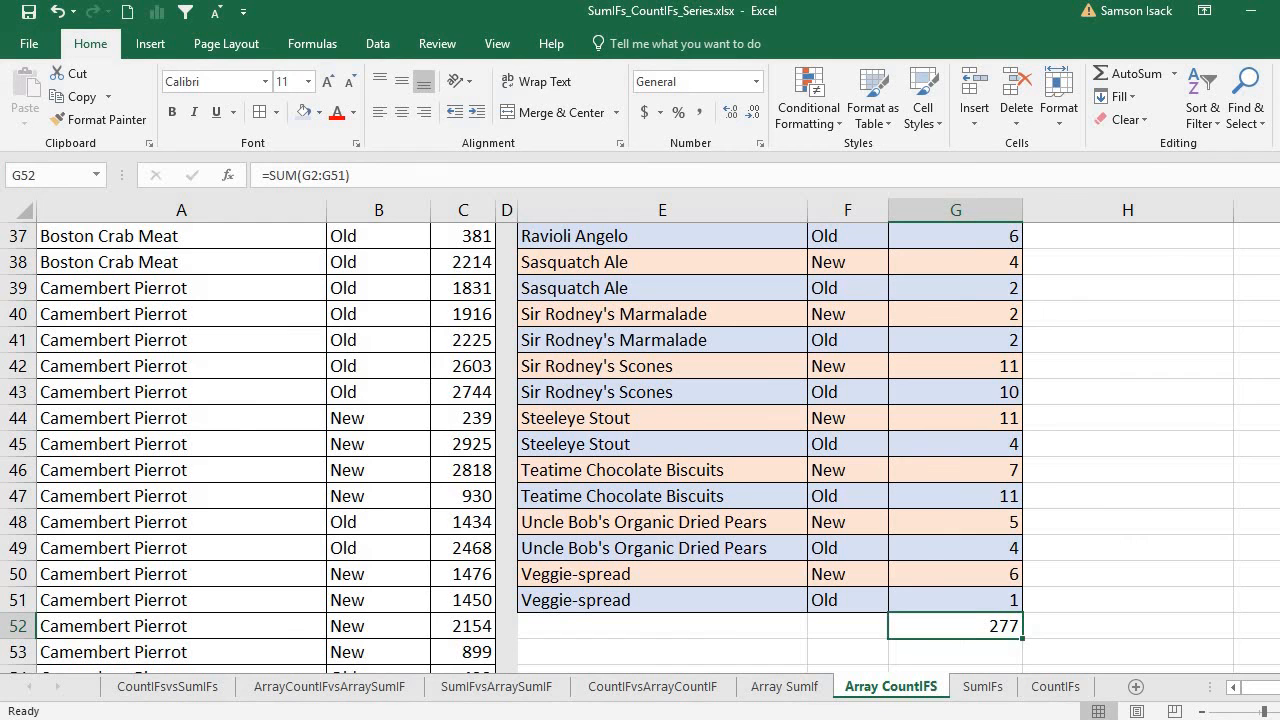
pyautogui.scroll(12, 640, 440)
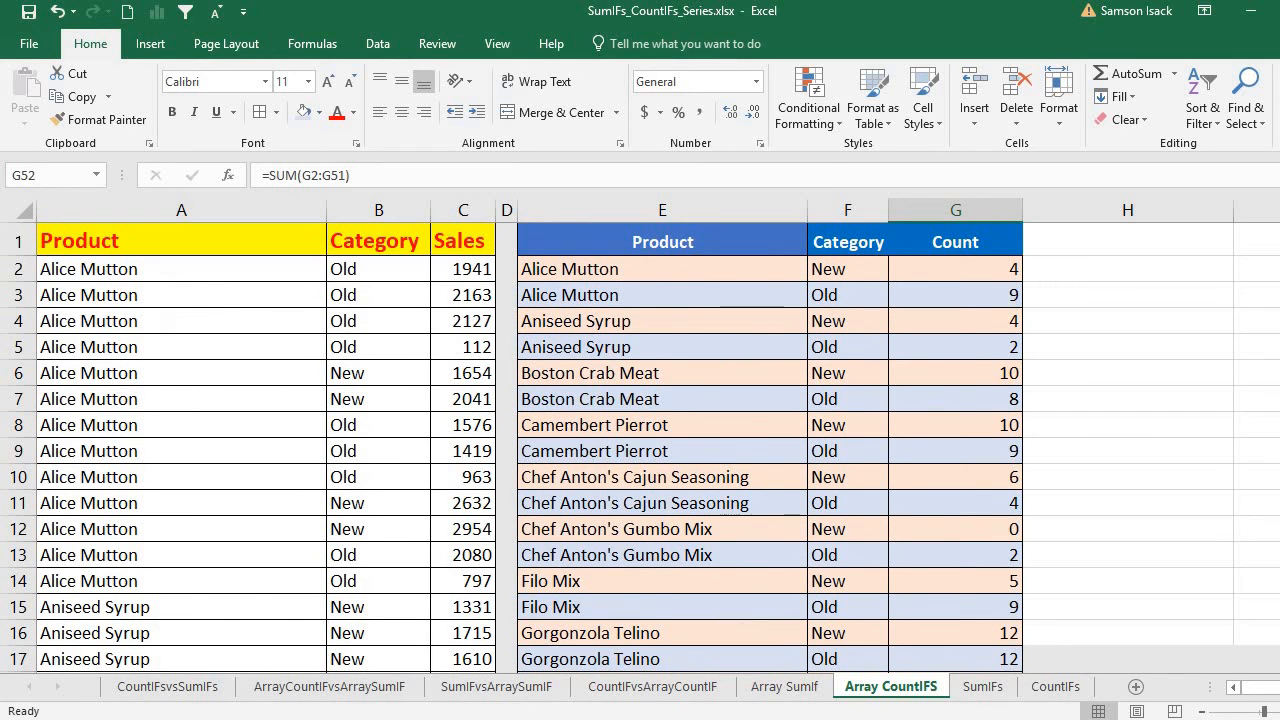